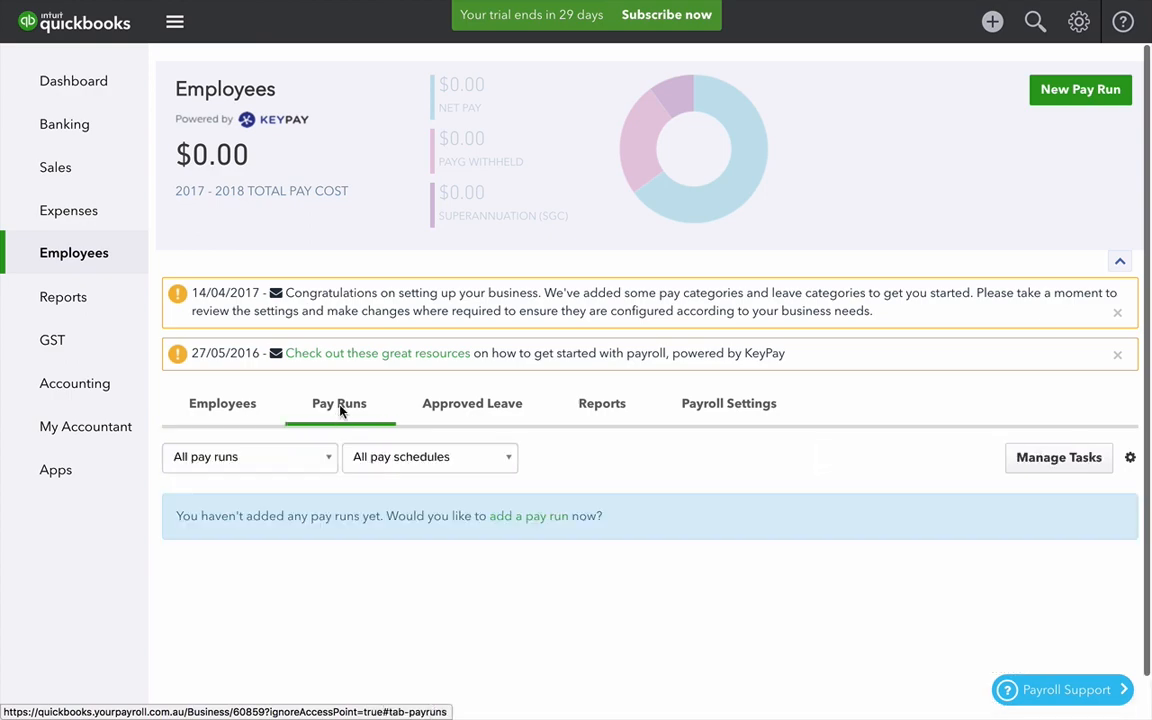
Start a weekly pay run with the pay period ending 26/11/2017 and the payment date 27/11/2017
left_click(525, 518)
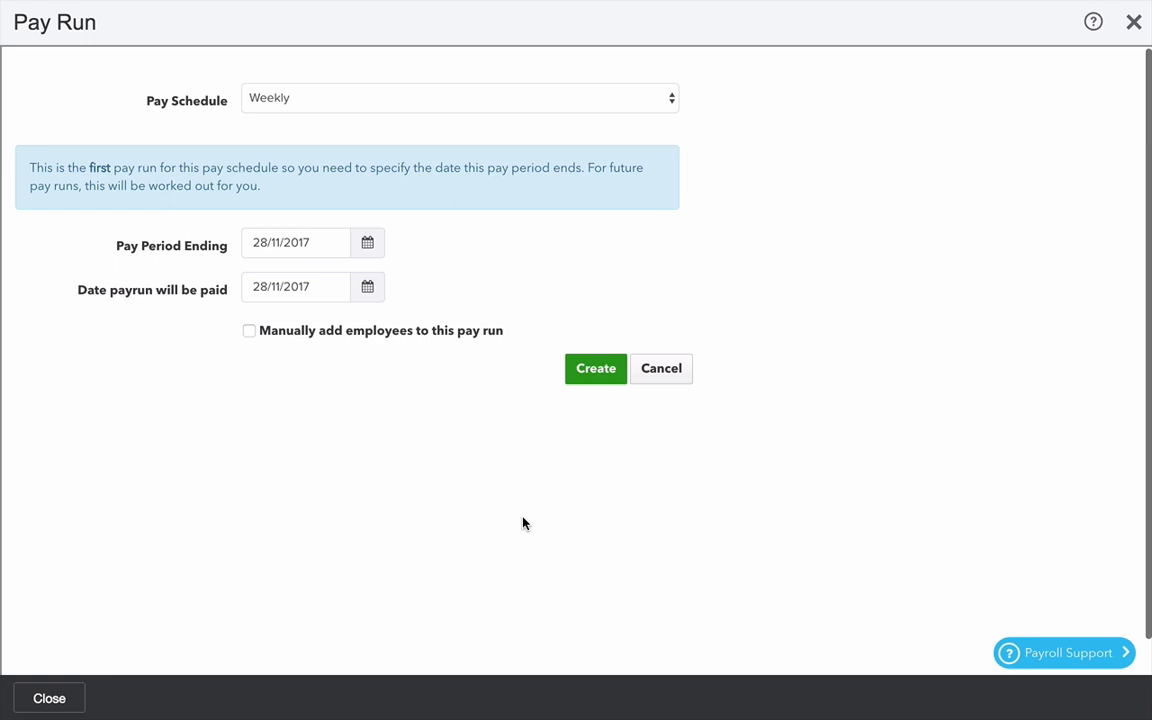
left_click(368, 243)
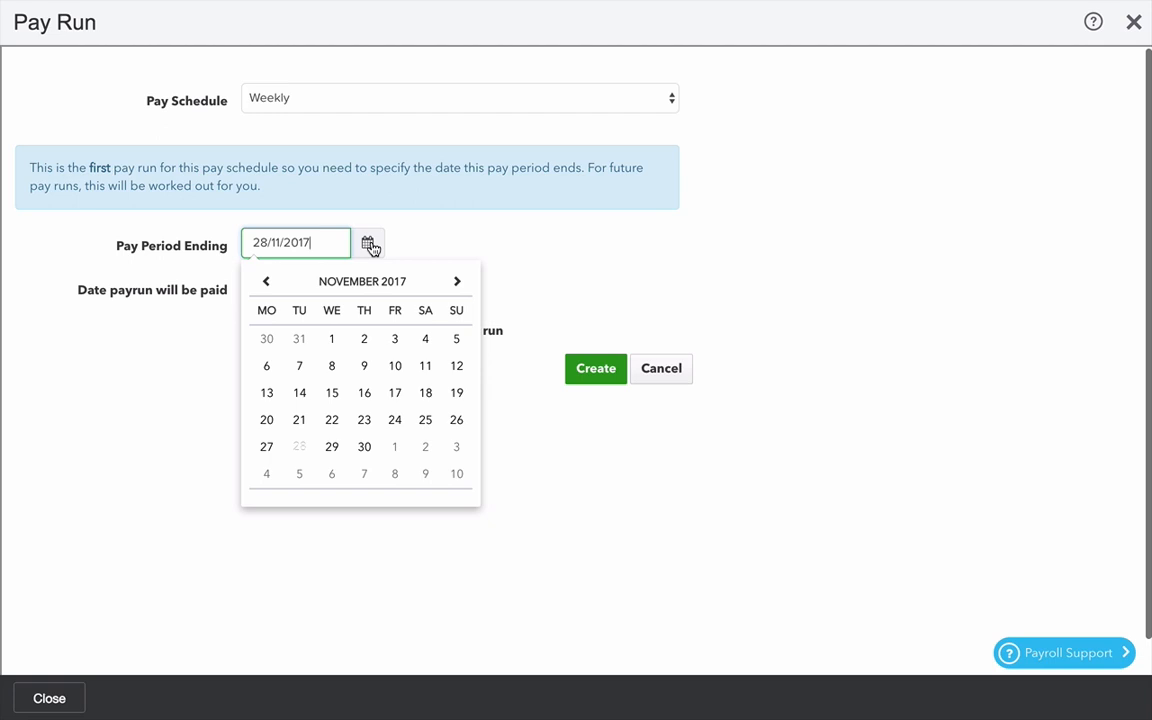
left_click(457, 425)
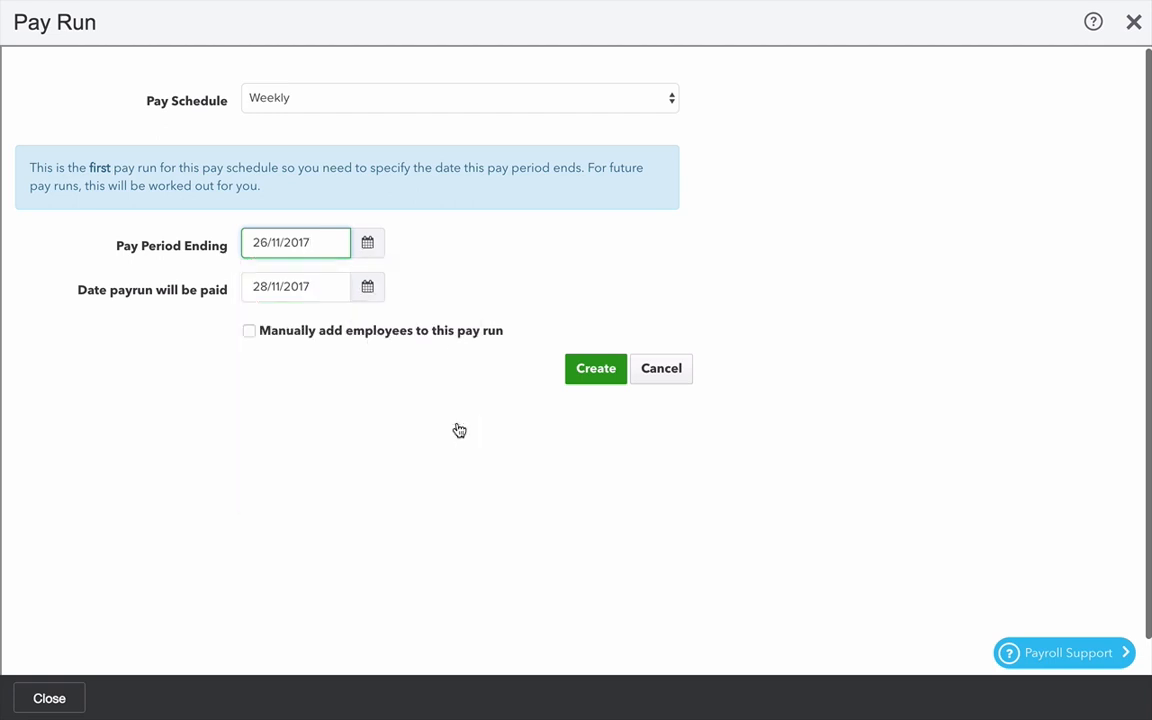
left_click(368, 289)
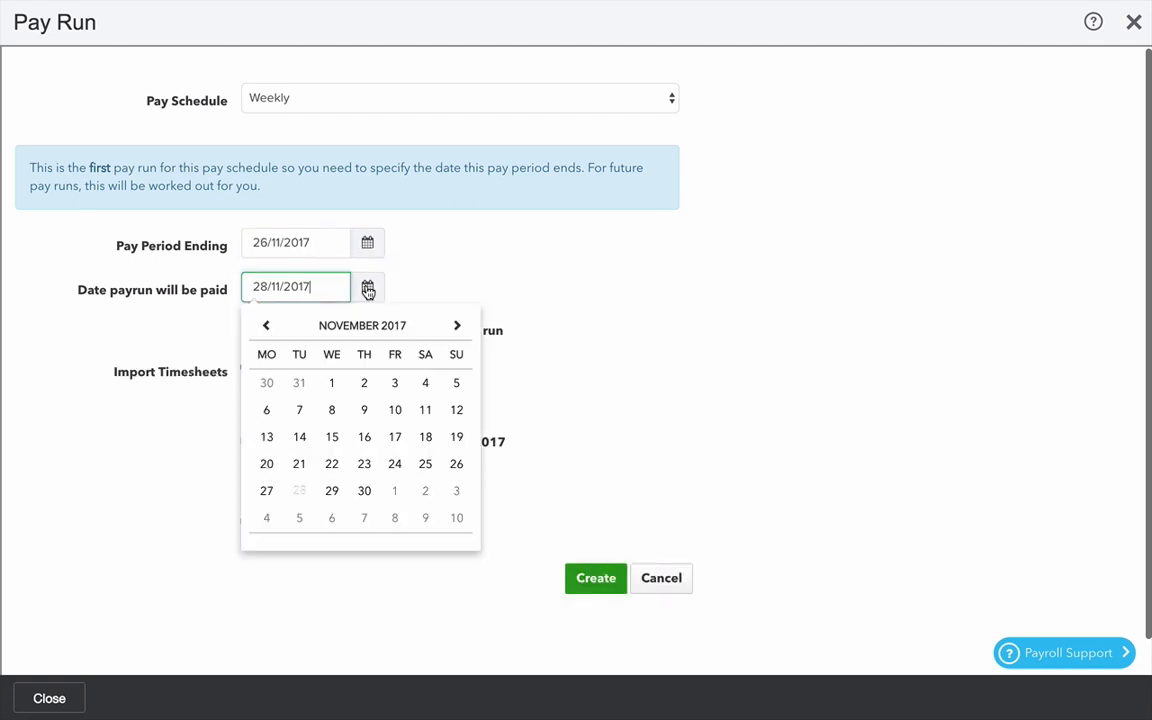
left_click(267, 492)
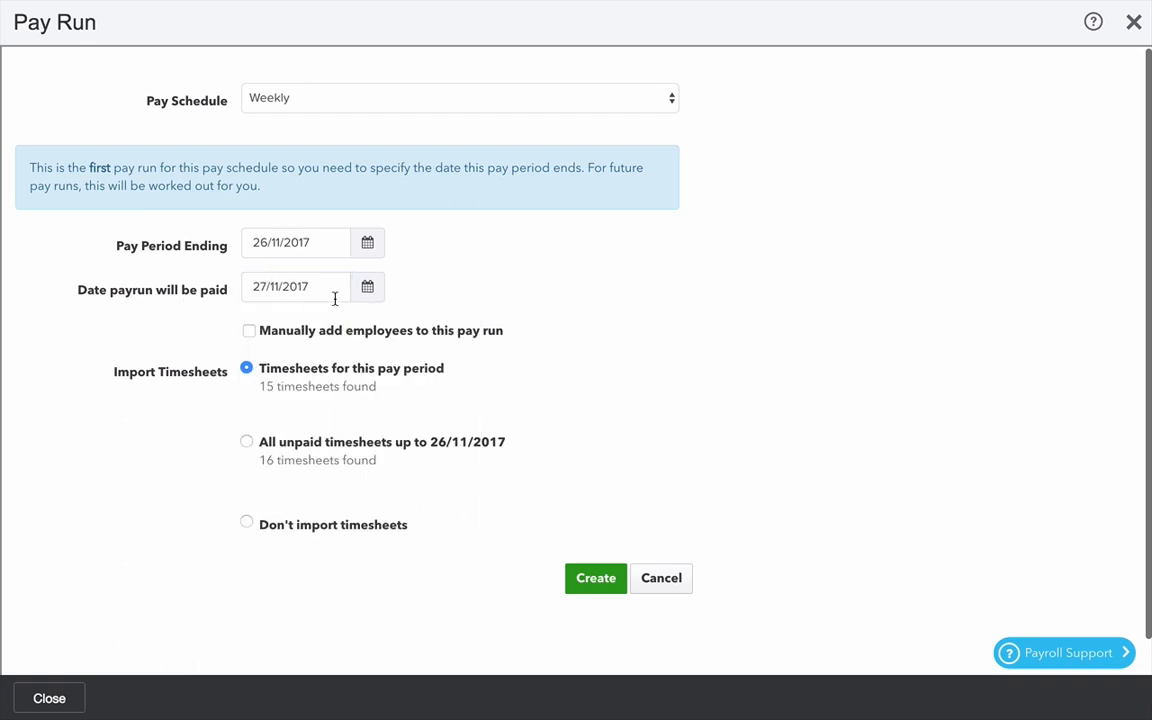
Choose to import all unpaid timesheets up to 26/11/2017 and create the pay run
scroll(290, 584, "down", 1)
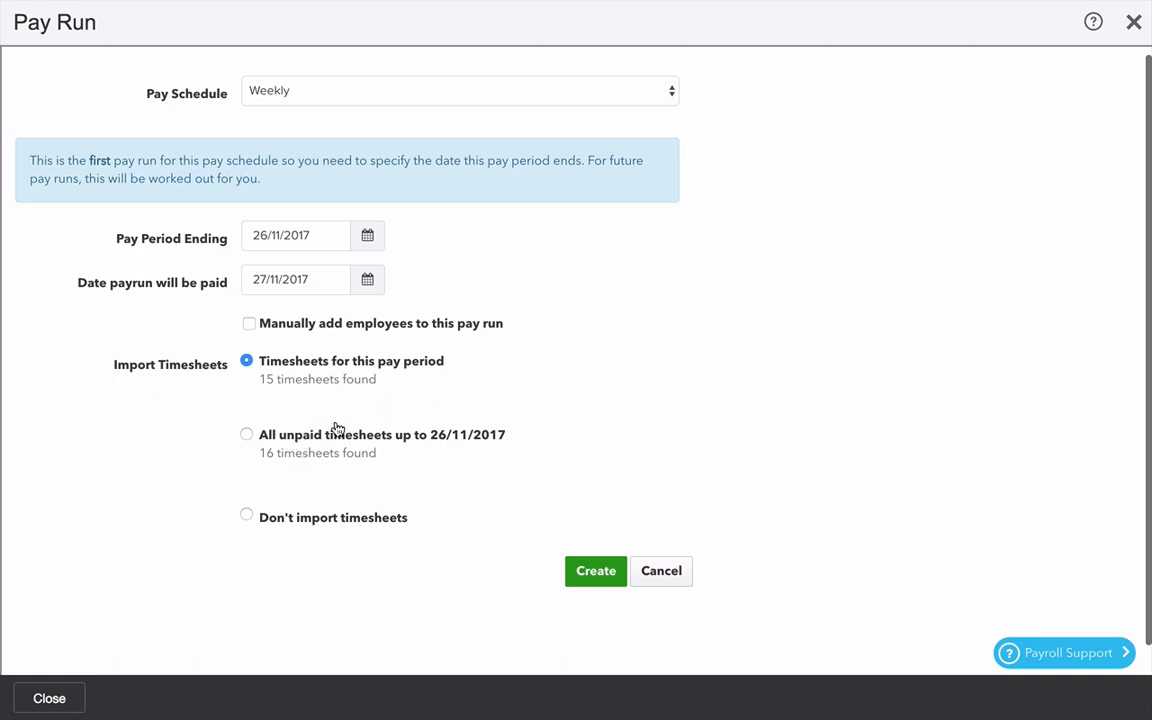
left_click(246, 436)
left_click(597, 573)
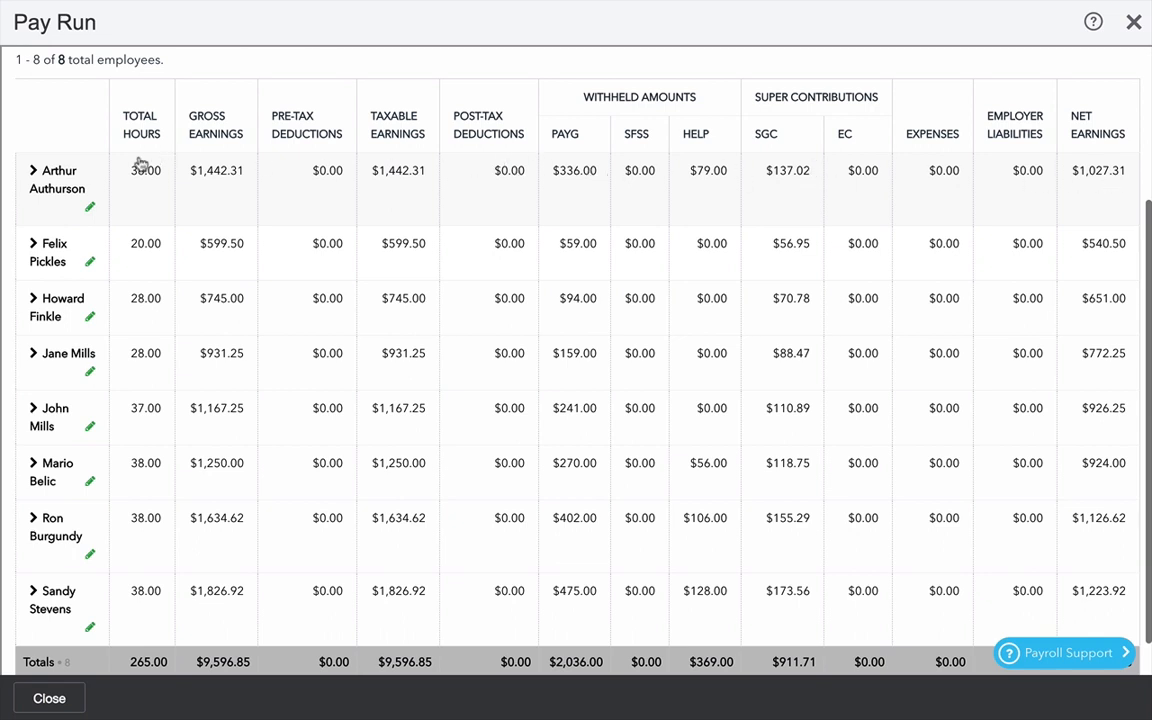
Expand the first employee's pay details and review the salary earnings and leave accrued
left_click(57, 180)
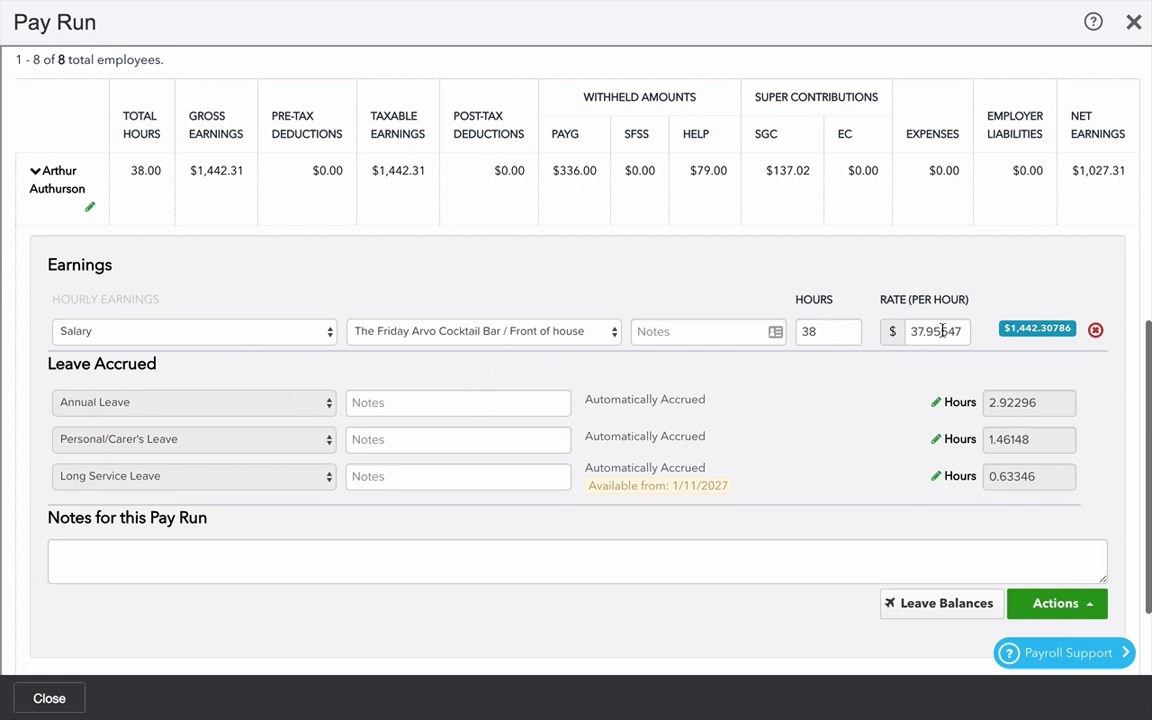
scroll(905, 470, "down", 1)
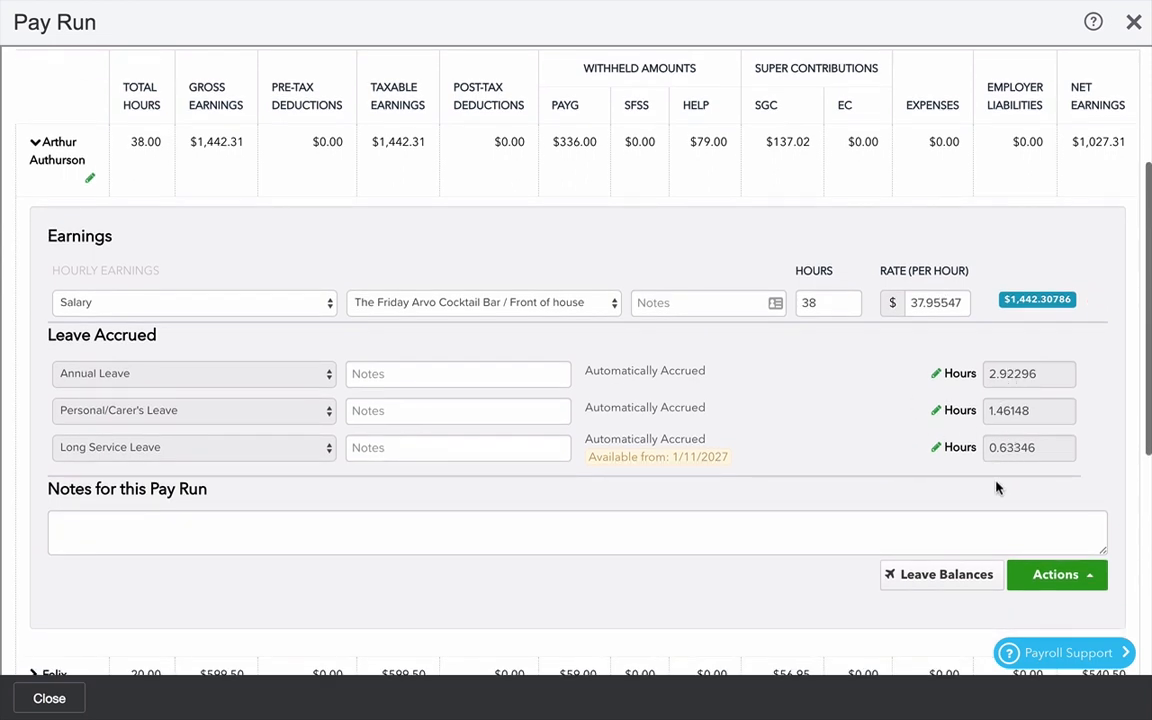
scroll(863, 426, "up", 1)
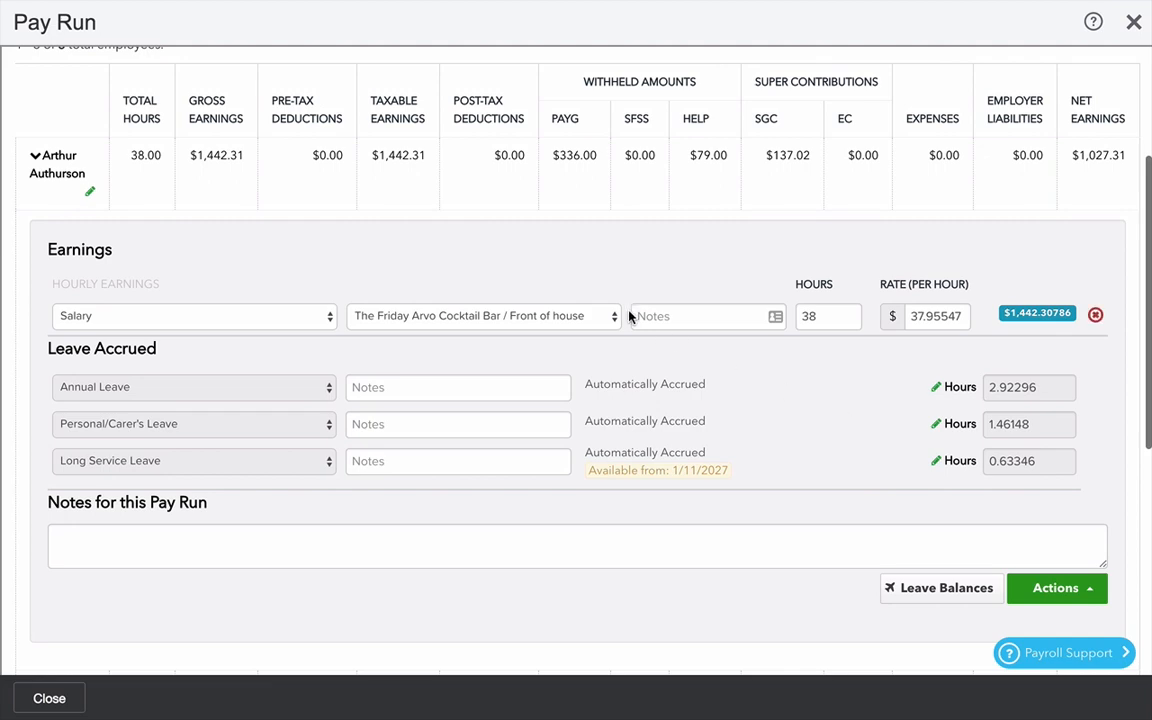
Expand the second employee's pay details and review the casual earnings lines and long service leave accrual
left_click(54, 296)
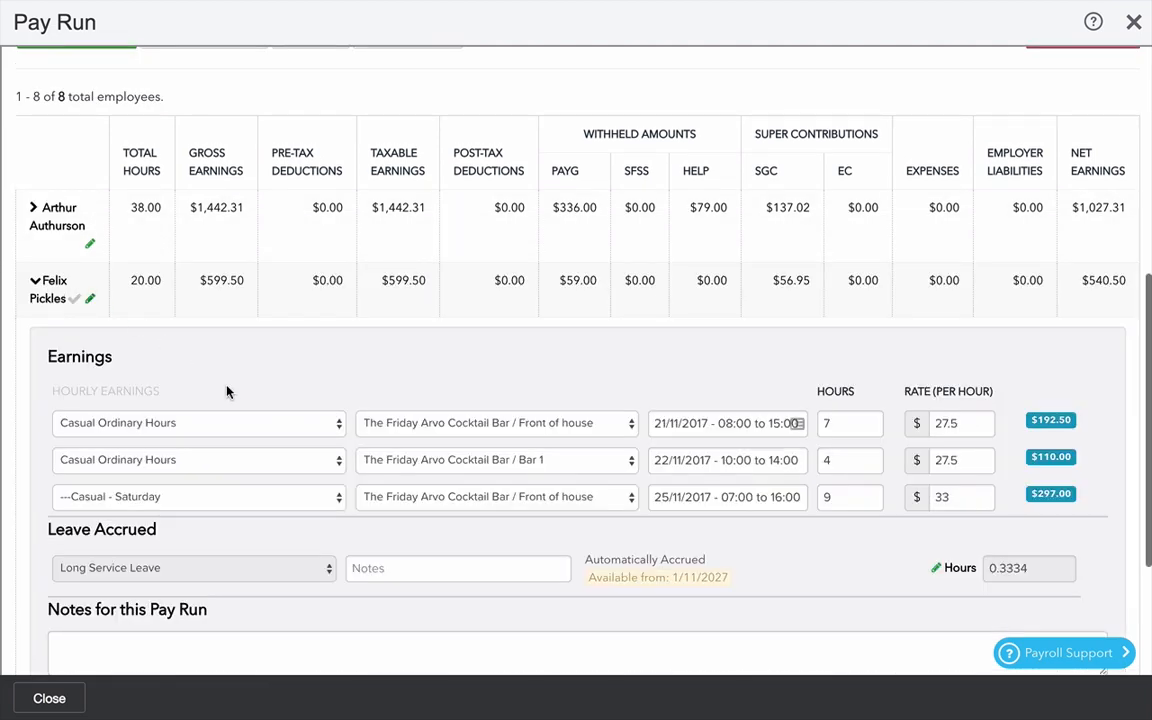
scroll(226, 395, "down", 1)
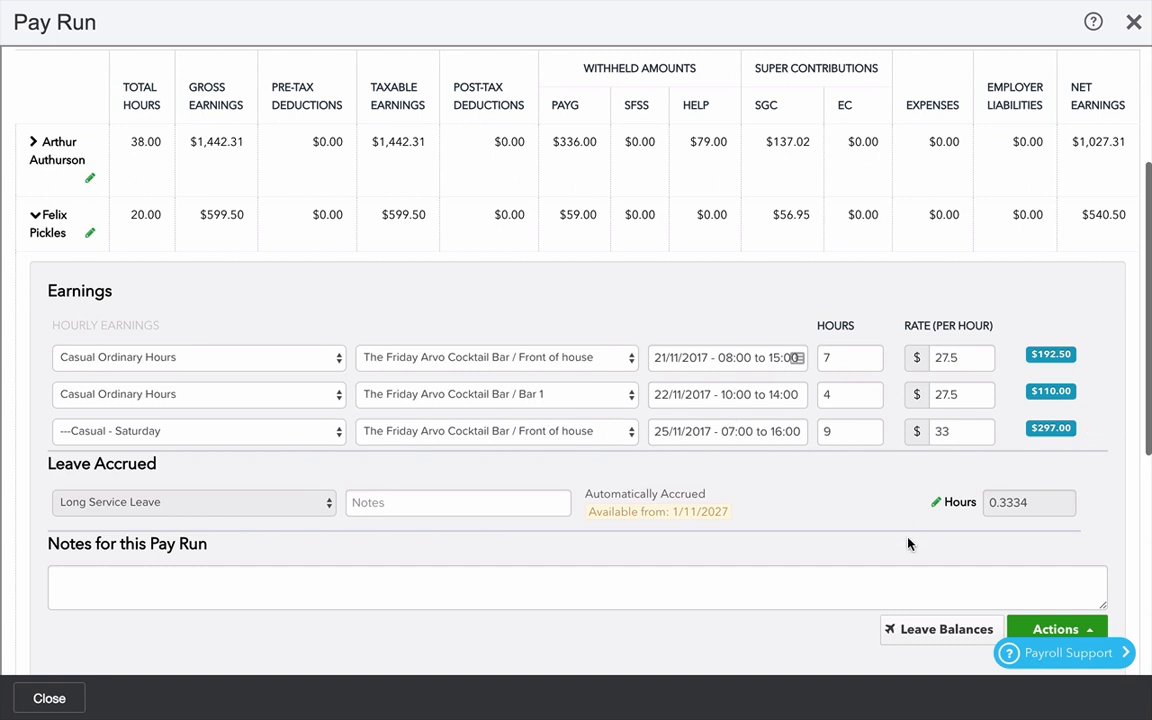
scroll(864, 532, "down", 1)
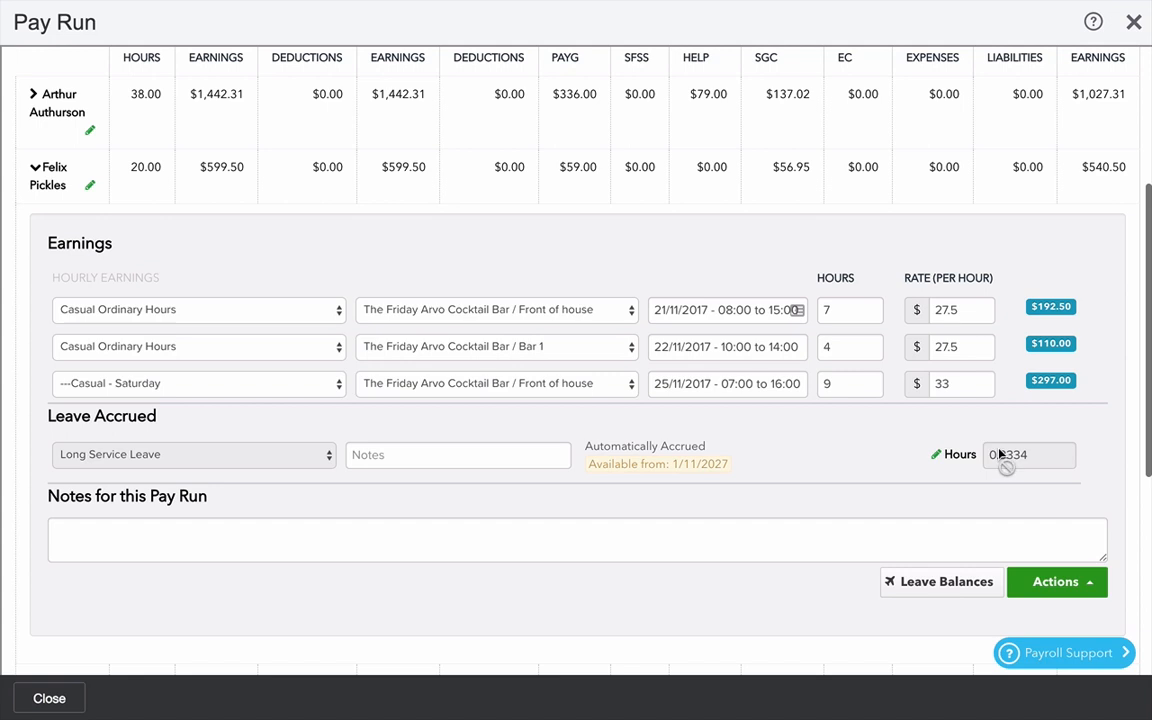
scroll(887, 445, "up", 1)
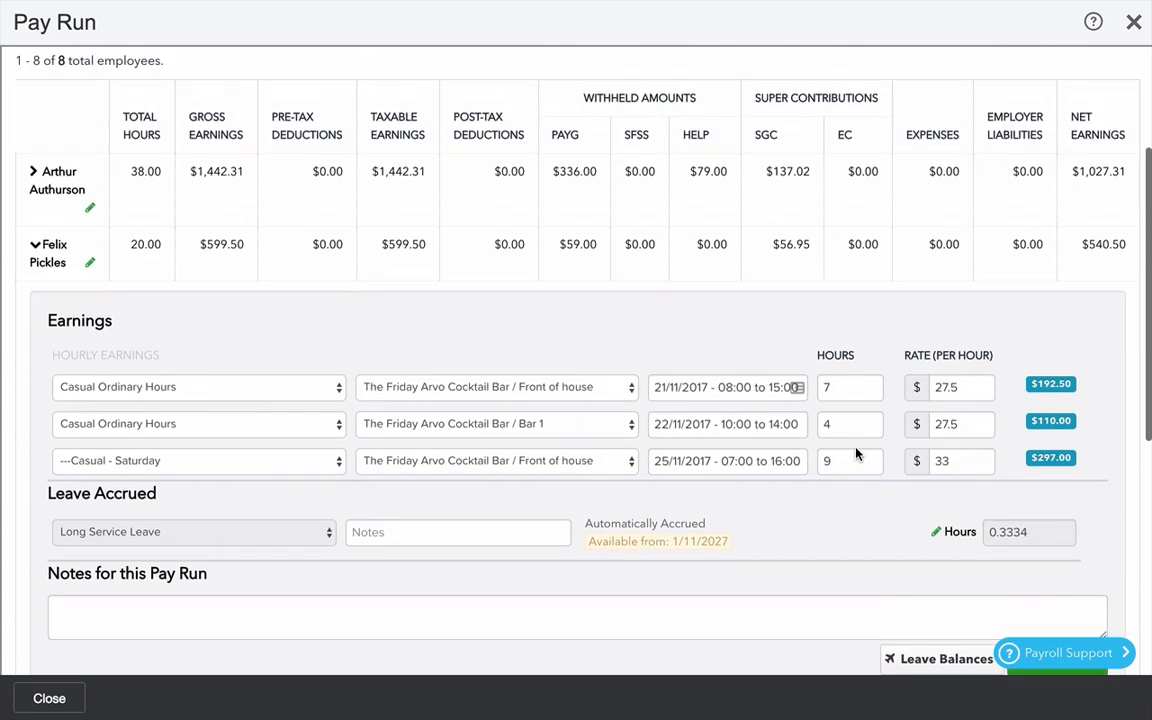
Collapse the second employee's details and mark the first two employees as complete
left_click(45, 256)
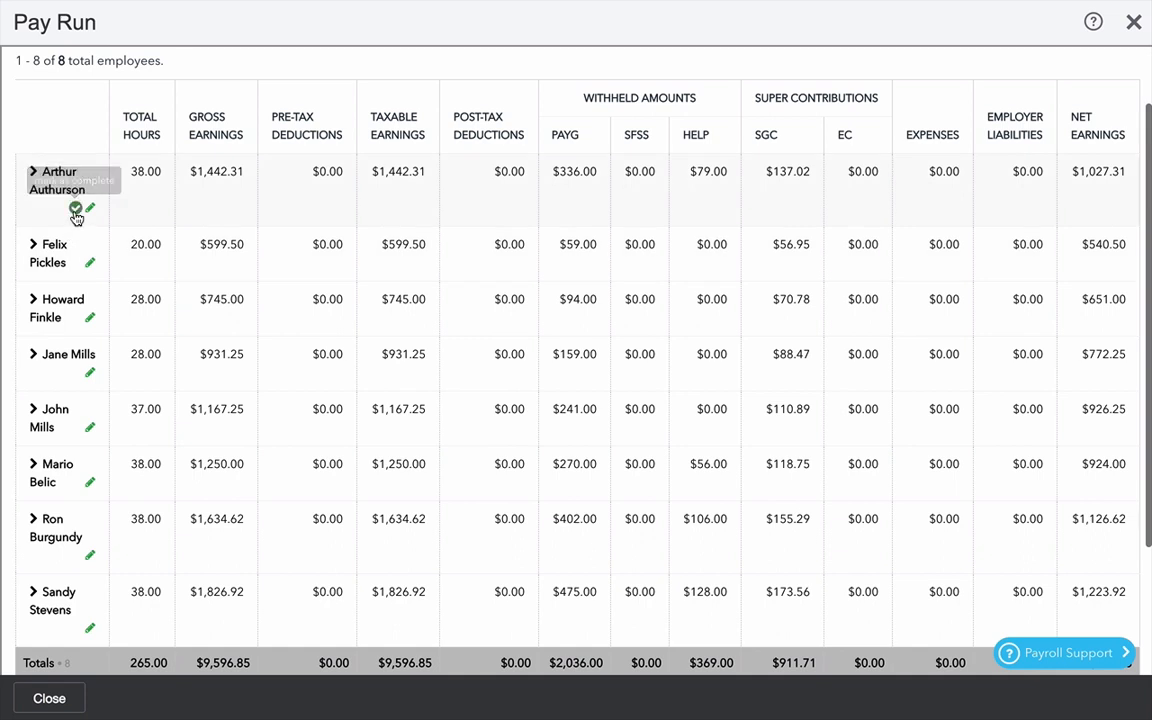
left_click(76, 212)
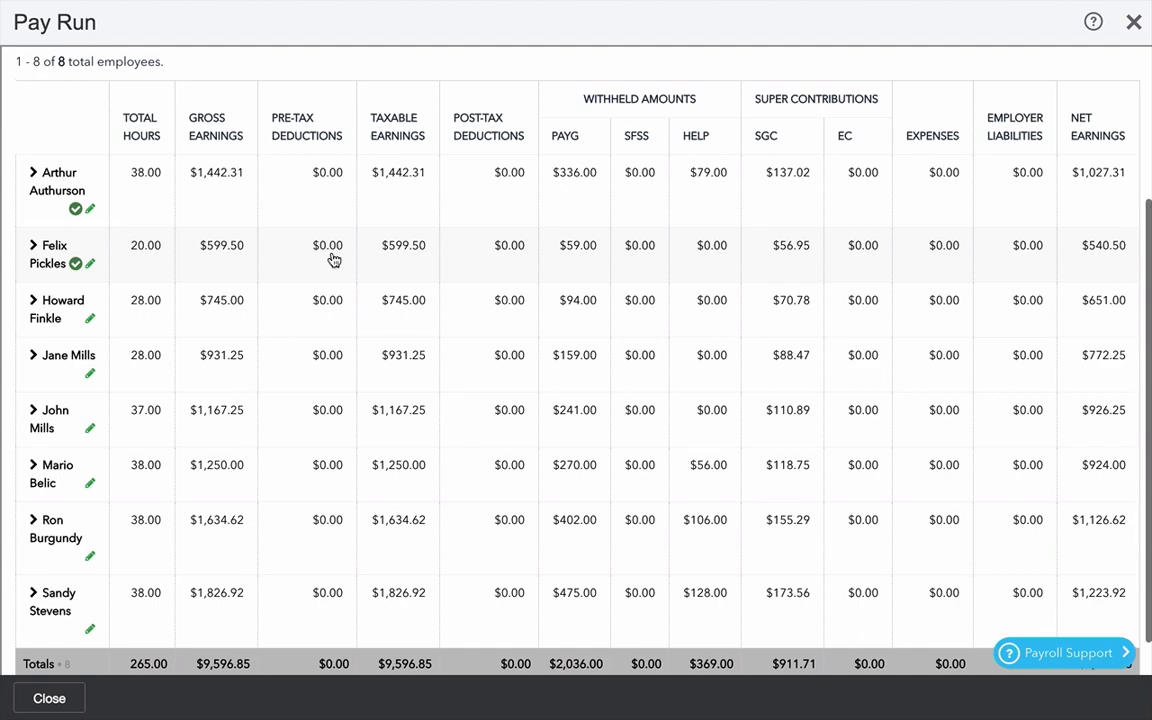
Filter the pay run by employment type 5 and review the matching employees
scroll(334, 260, "up", 3)
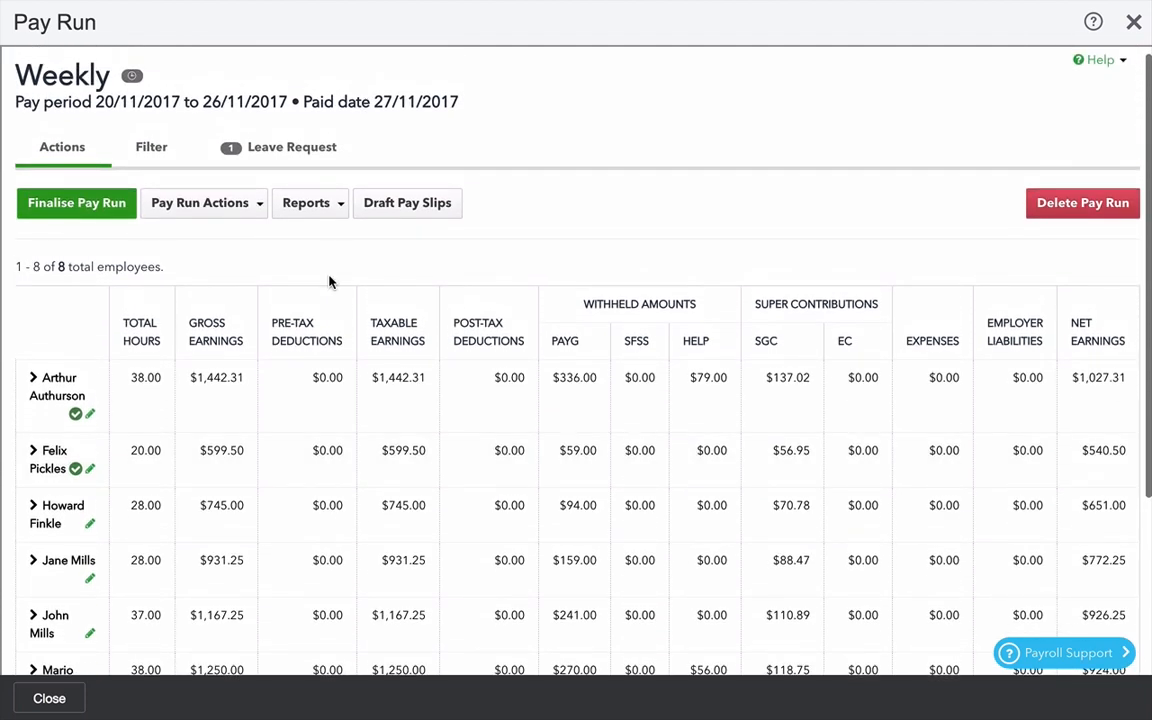
left_click(145, 148)
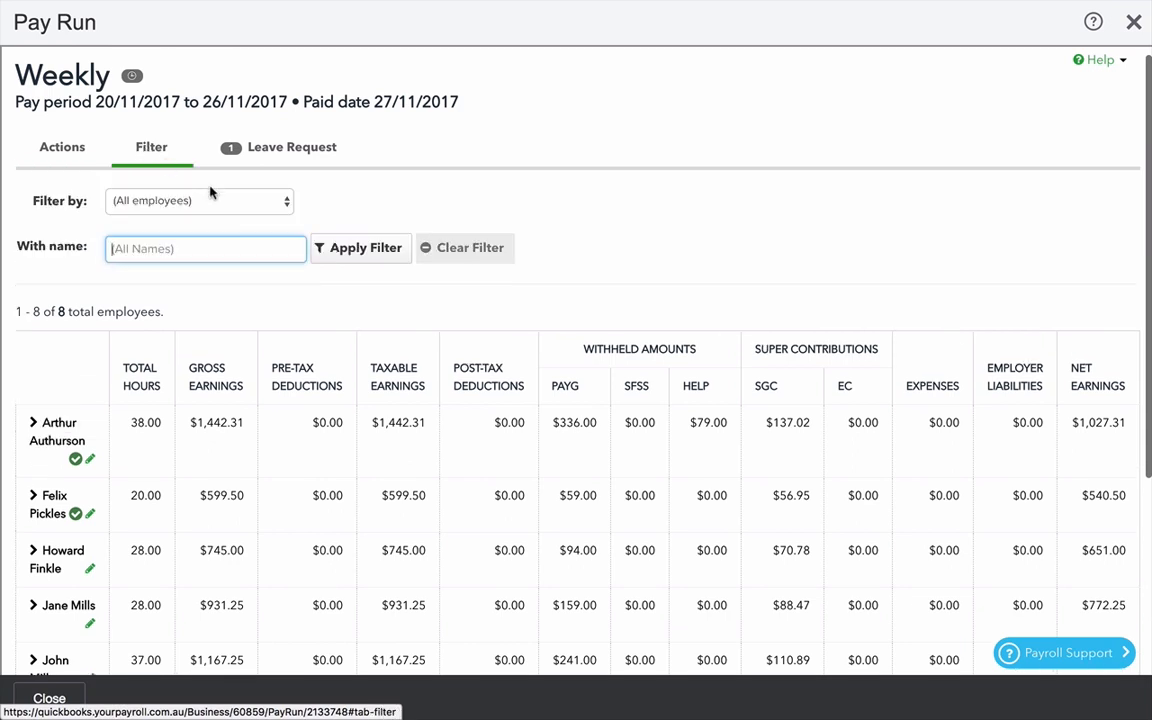
left_click(226, 205)
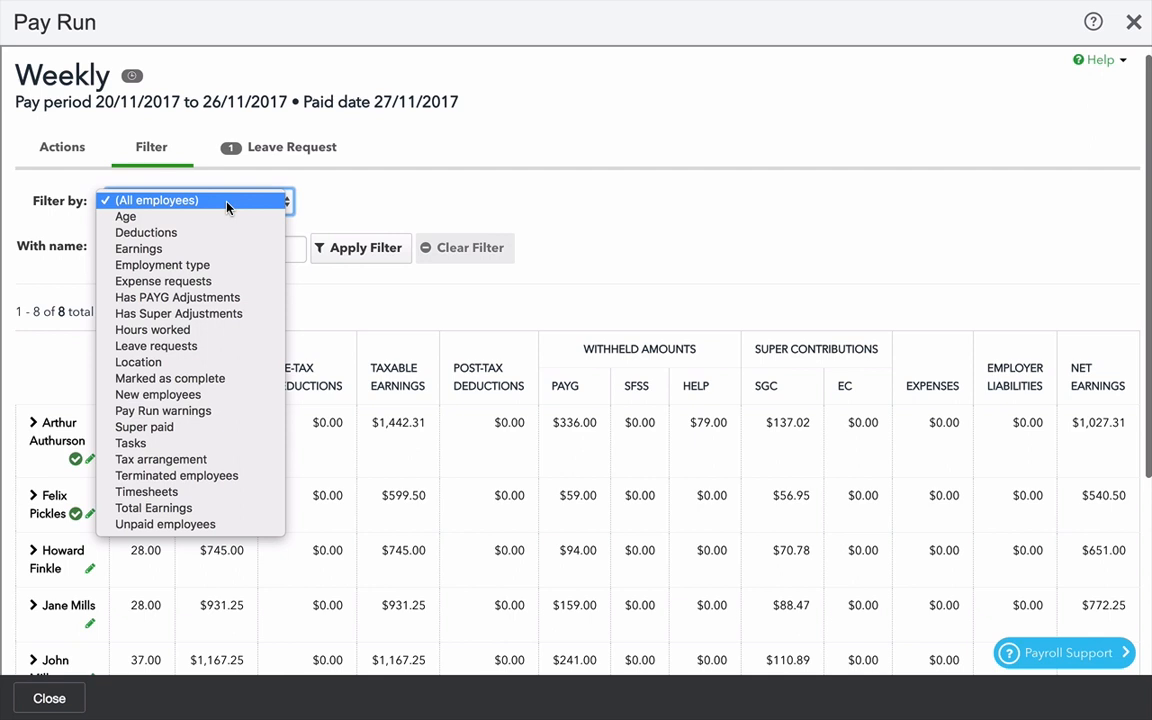
left_click(210, 265)
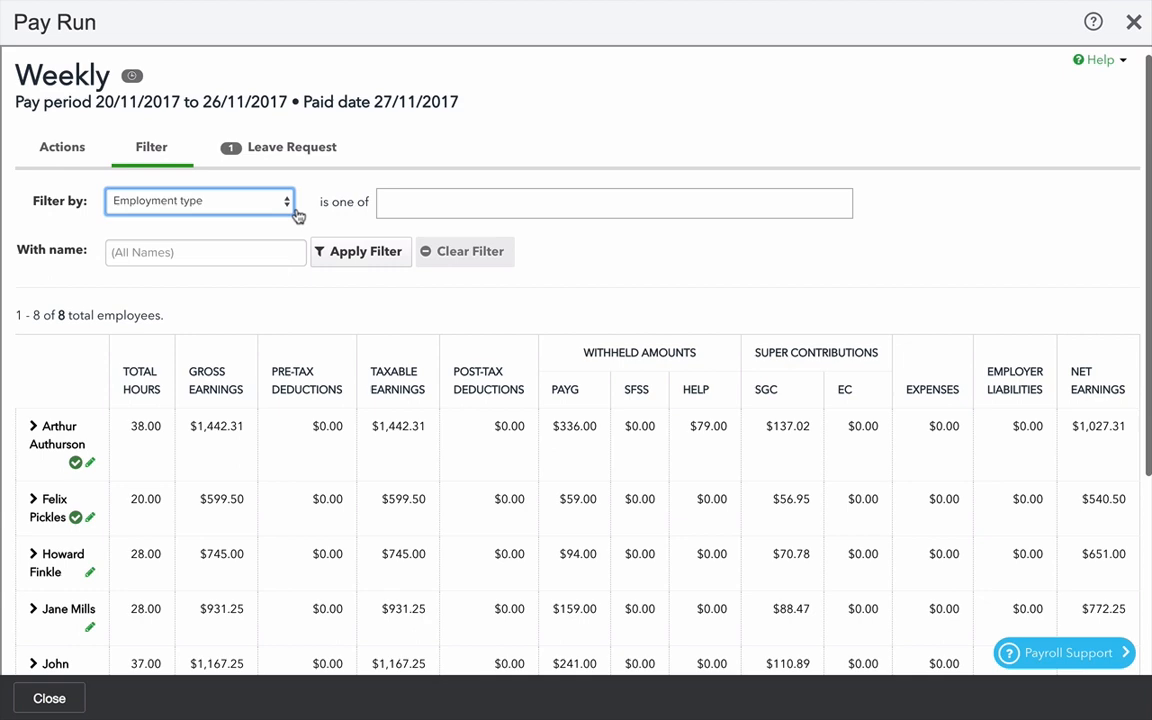
left_click(426, 207)
left_click(419, 330)
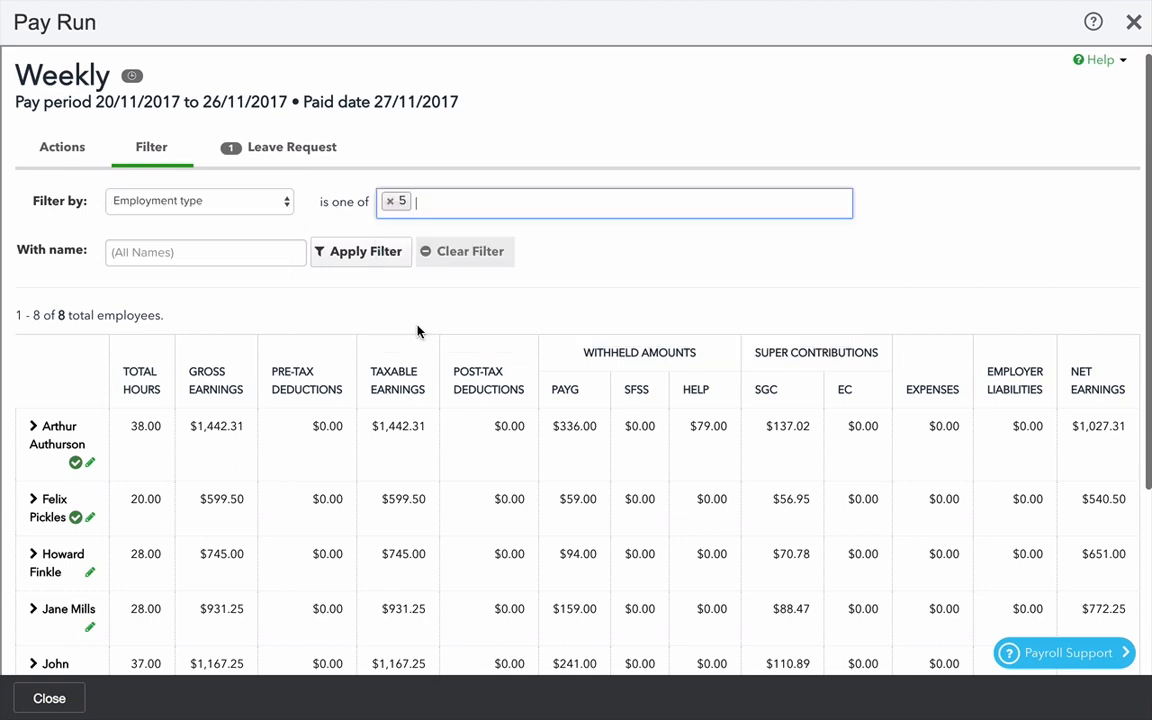
left_click(366, 252)
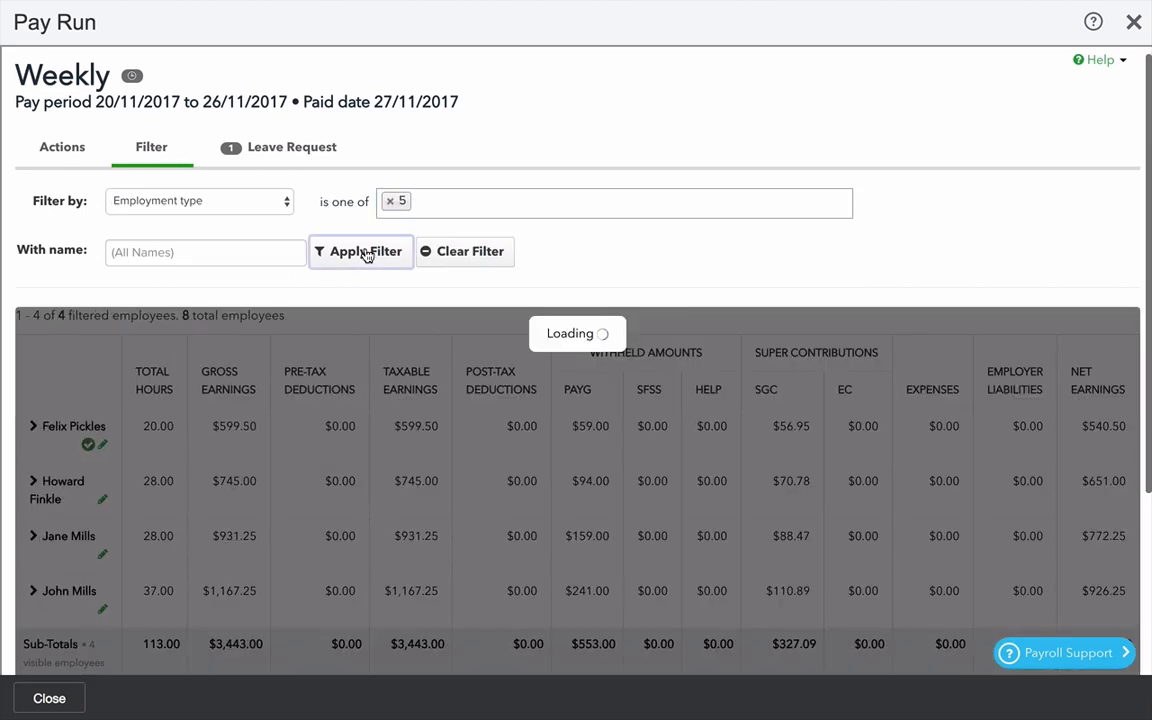
scroll(321, 483, "down", 1)
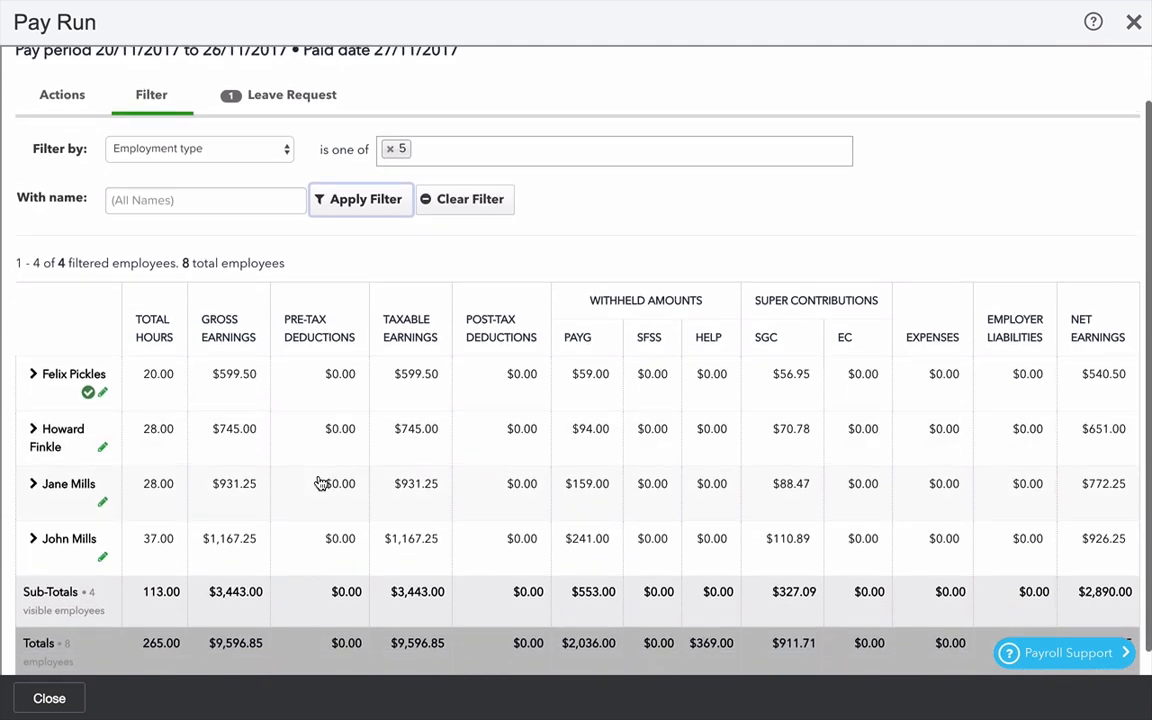
Filter the pay run to records not marked complete, then return to all employees
scroll(319, 480, "up", 1)
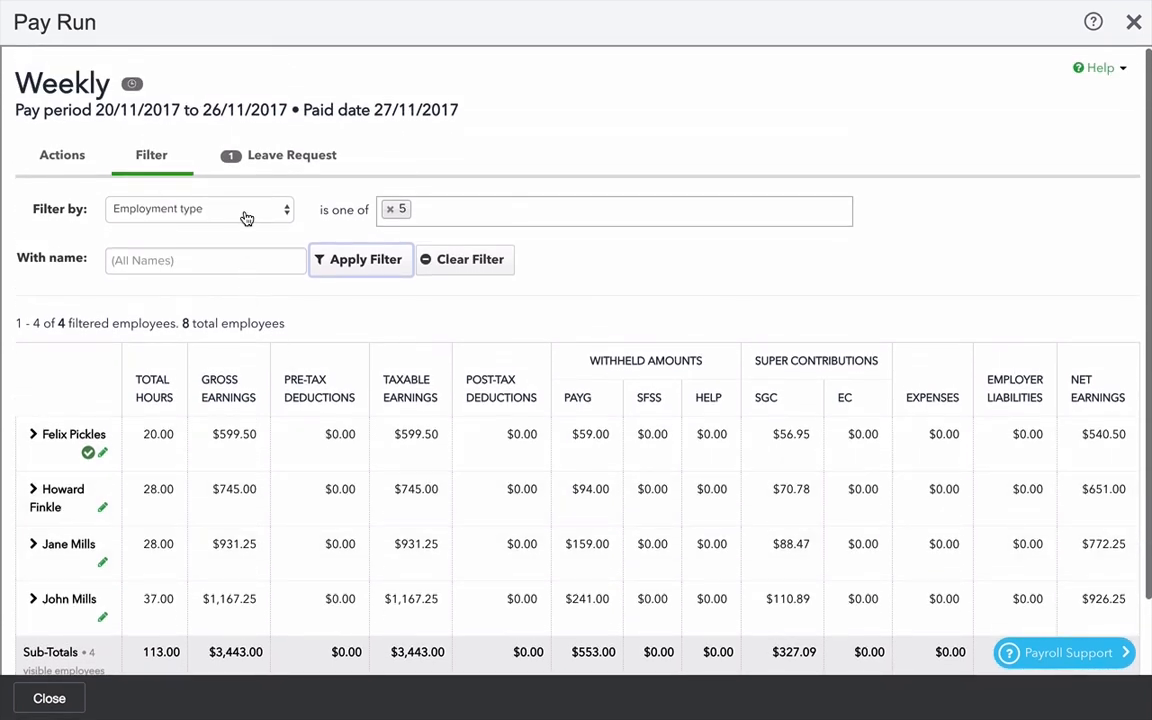
left_click(246, 217)
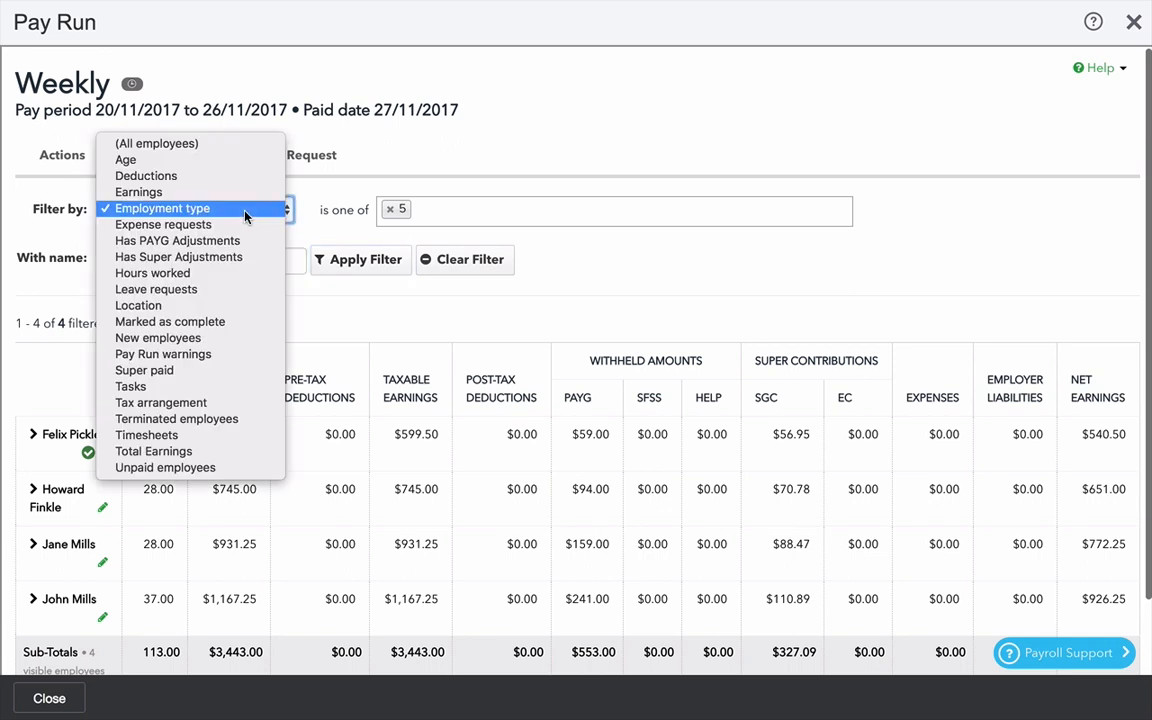
left_click(221, 321)
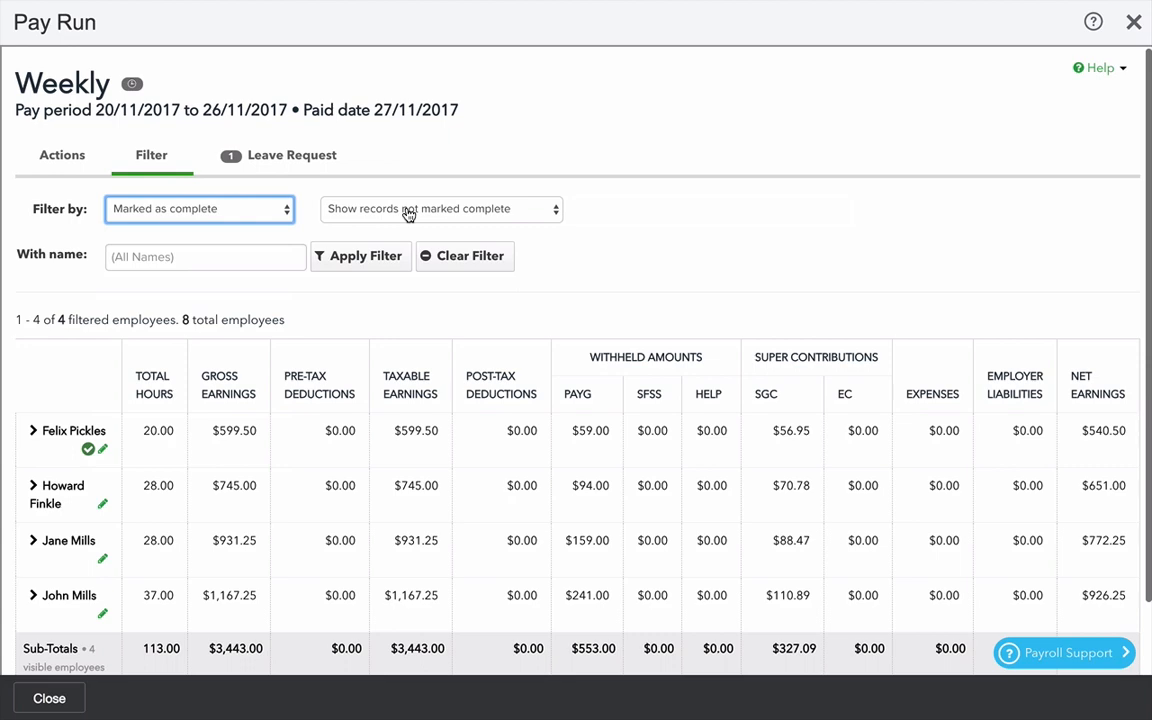
left_click(374, 261)
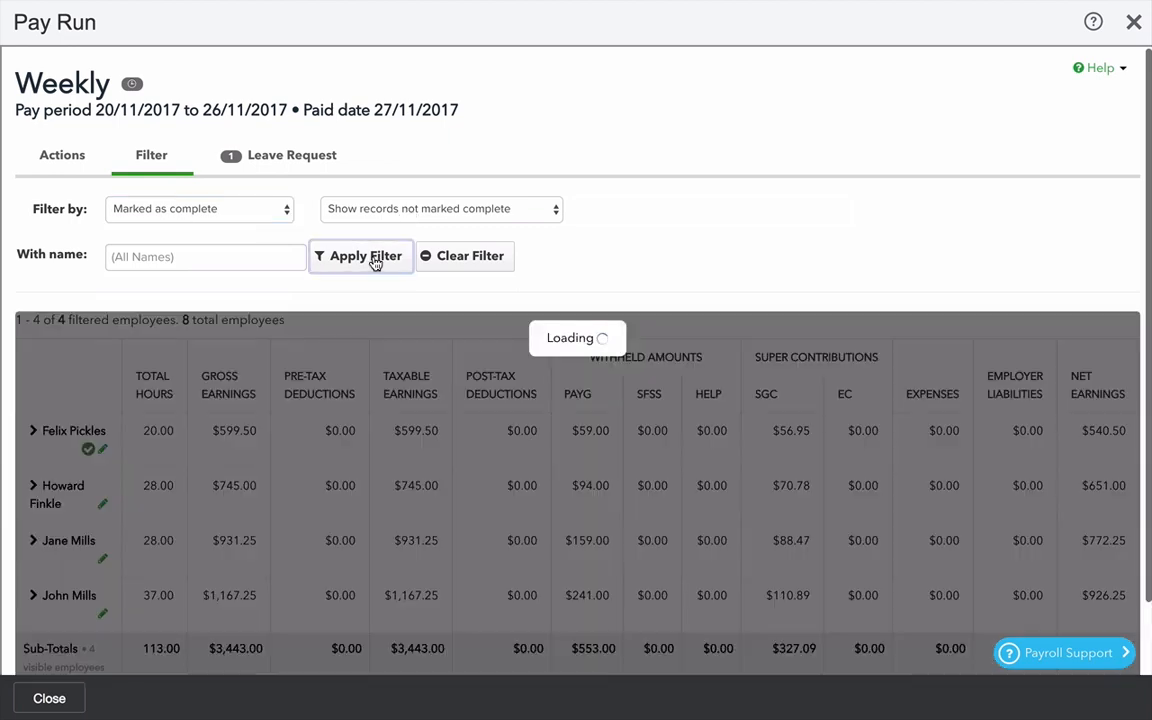
scroll(381, 458, "down", 3)
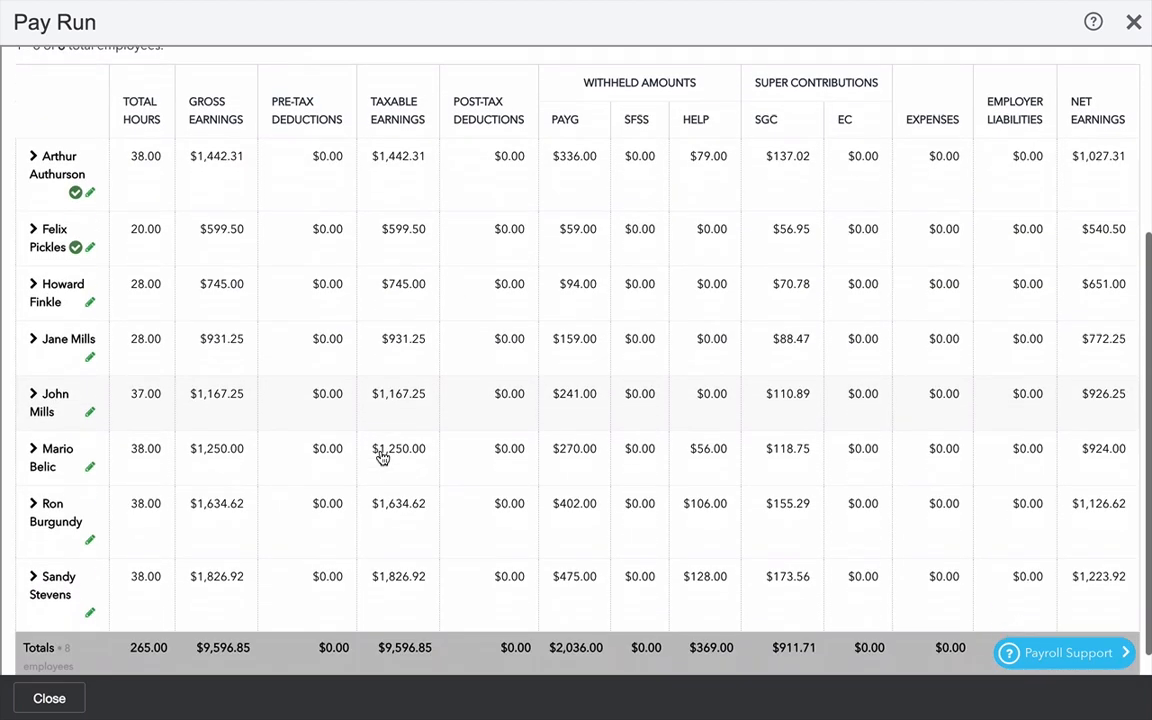
scroll(381, 458, "up", 3)
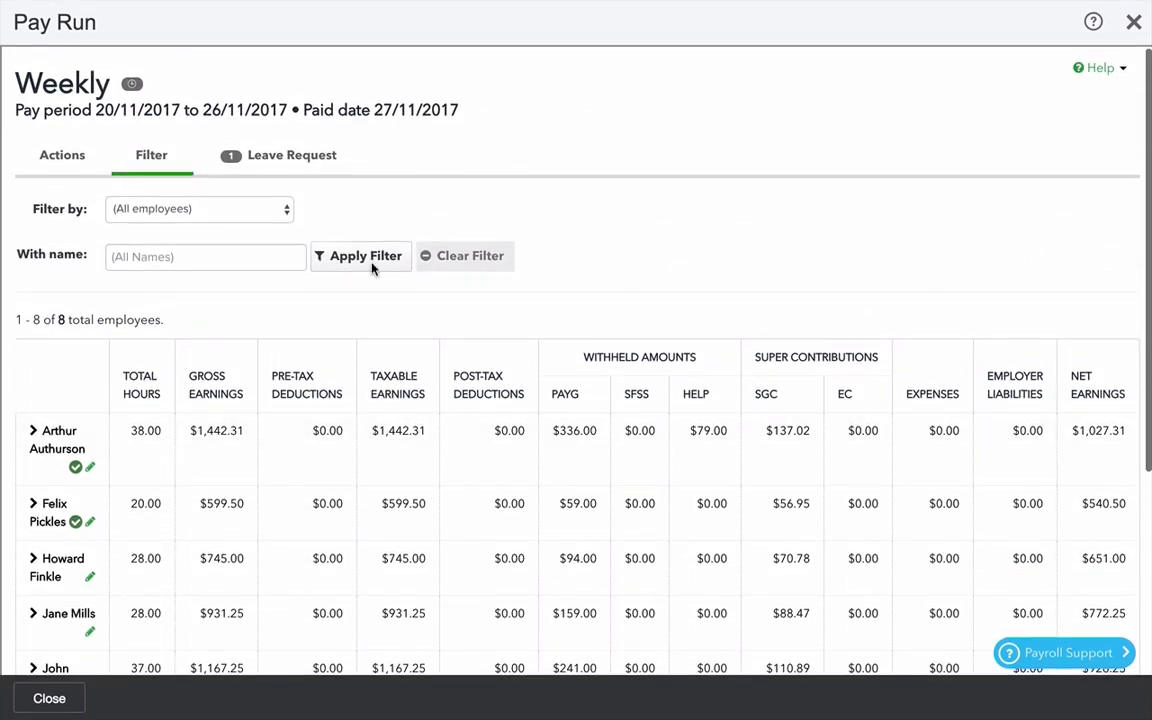
Review the approved annual leave request and its apply-leave hours, cancelling without applying the leave
left_click(280, 163)
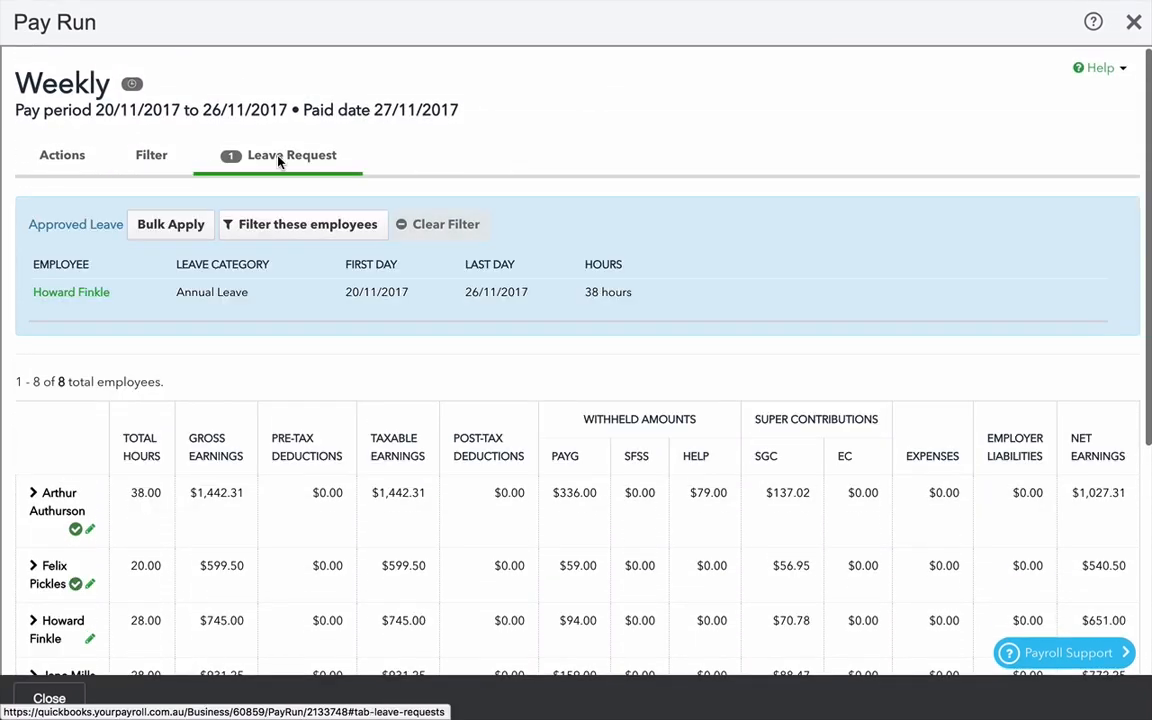
mouse_move(226, 290)
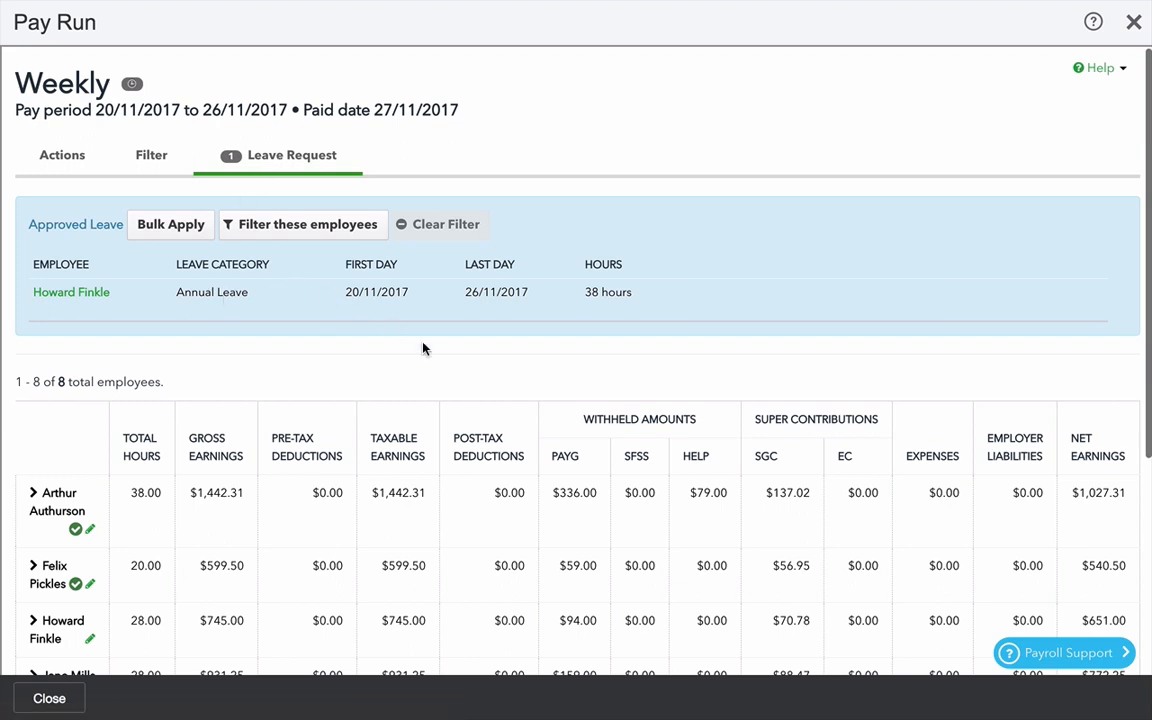
mouse_move(573, 288)
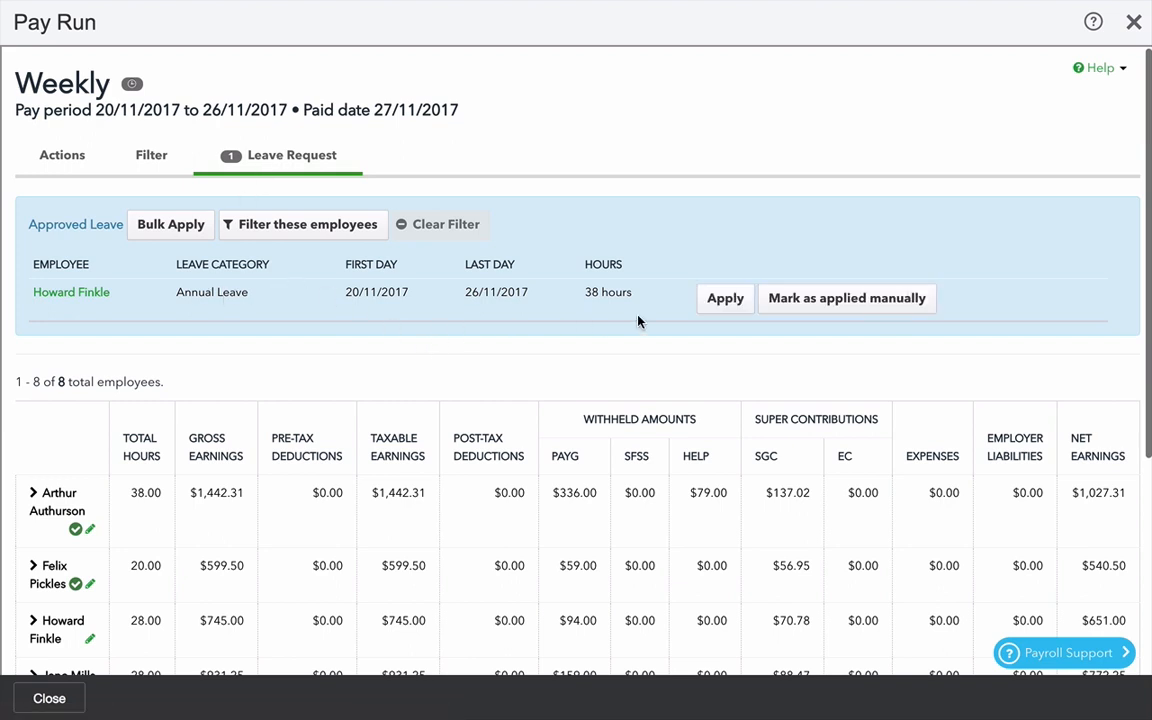
left_click(723, 300)
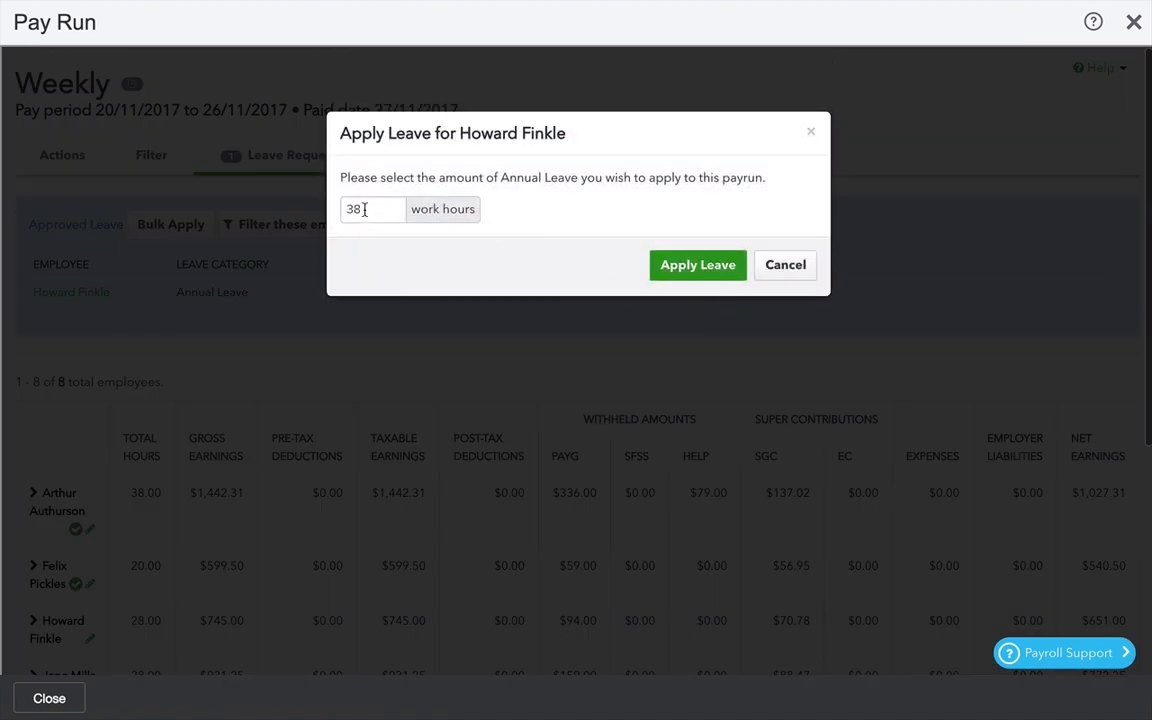
left_click(789, 266)
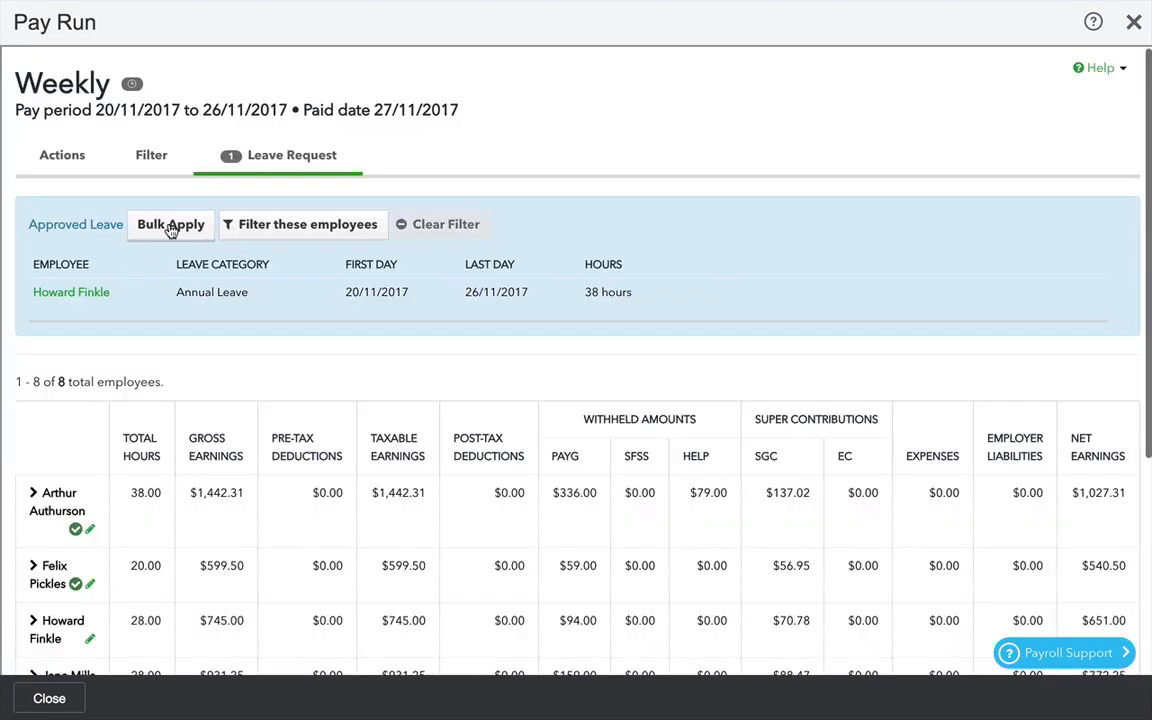
Bulk apply the approved annual leave request to the pay run with 38 hours
left_click(171, 225)
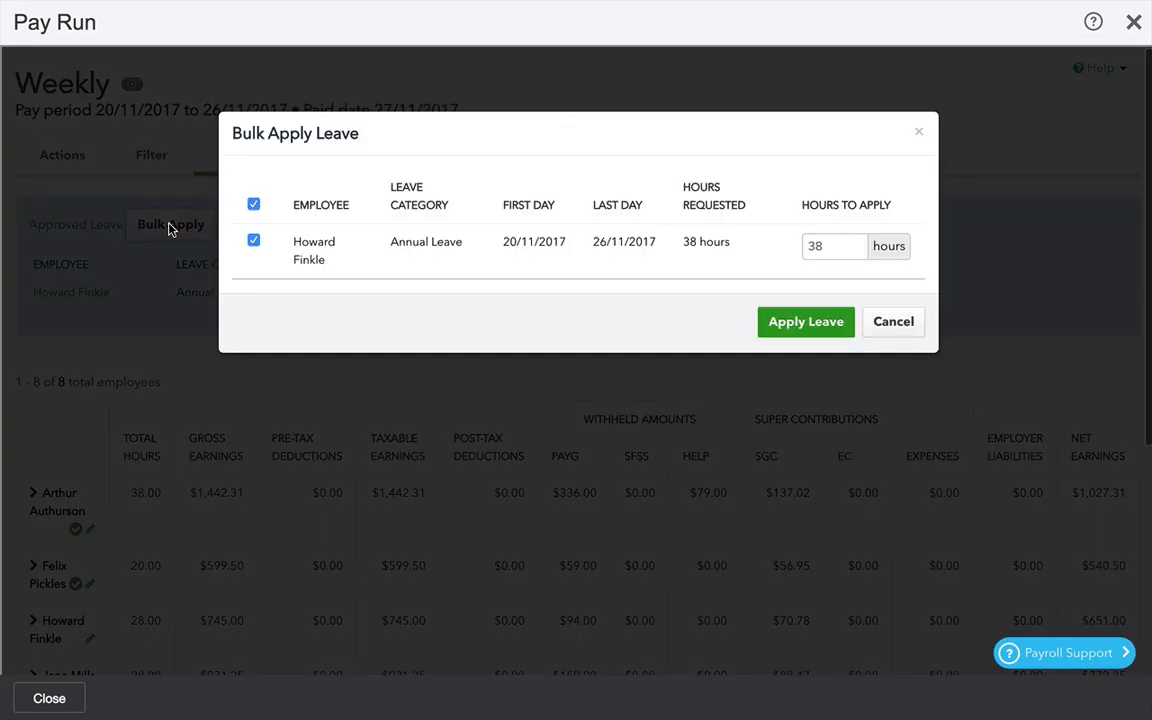
left_click(782, 322)
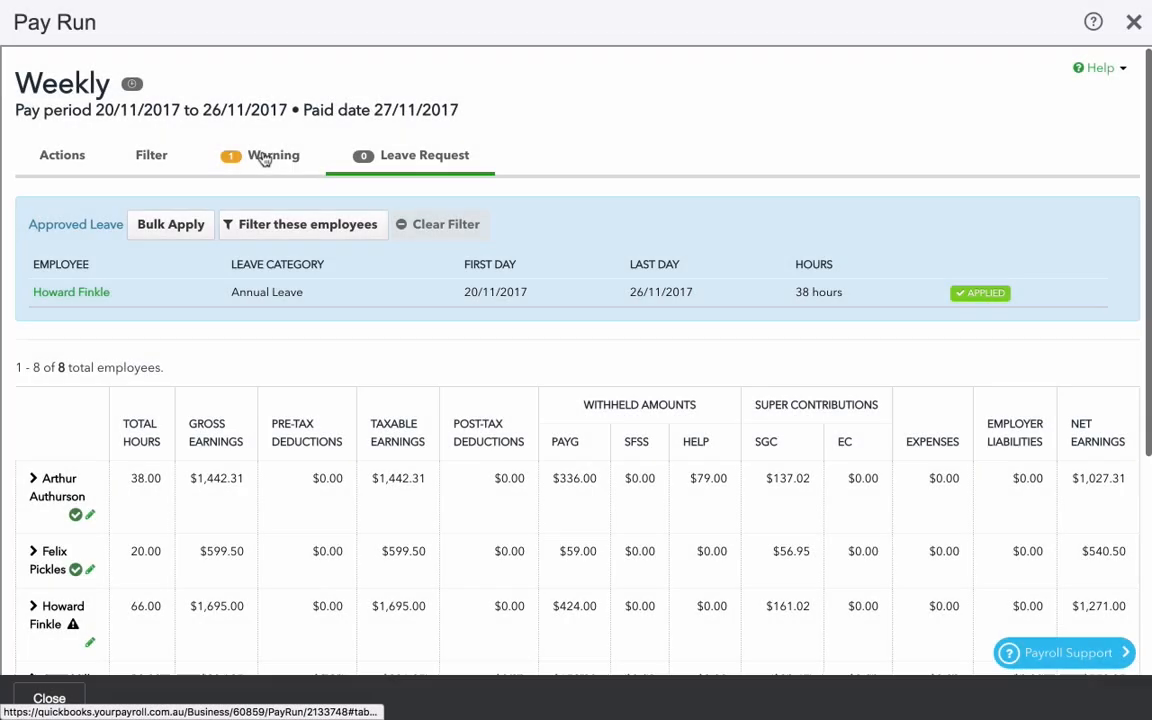
Review the pay run warning by filtering to the affected employee, then return to the full employee list
left_click(264, 158)
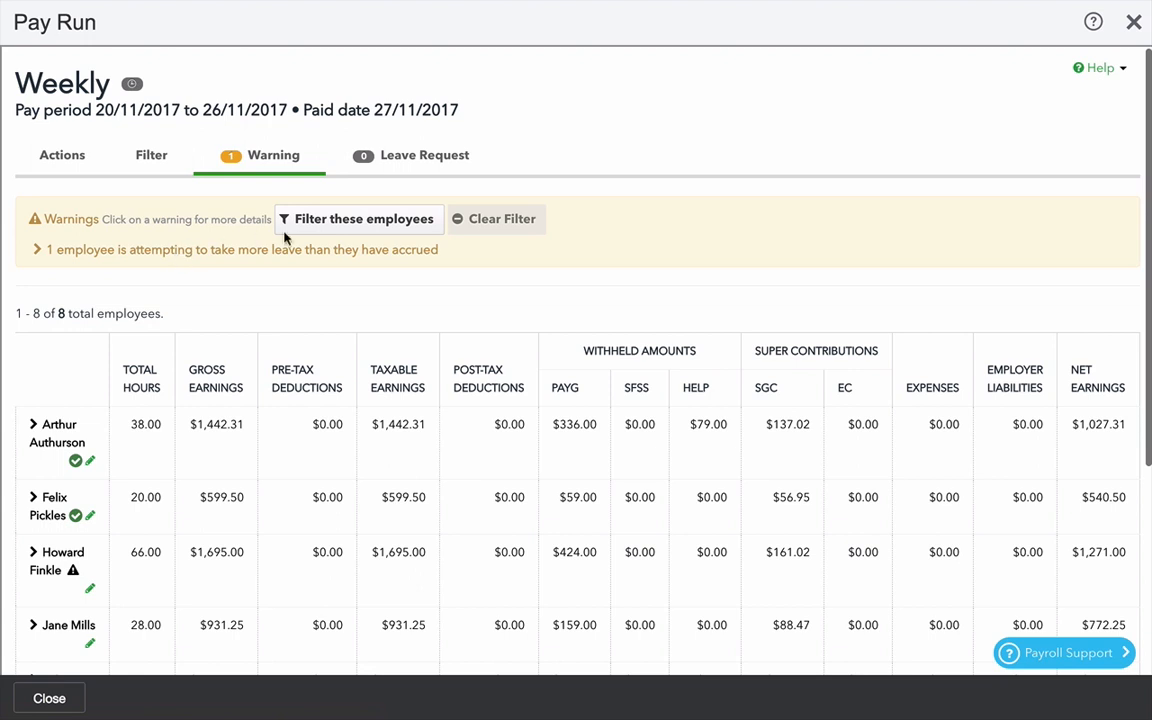
left_click(364, 220)
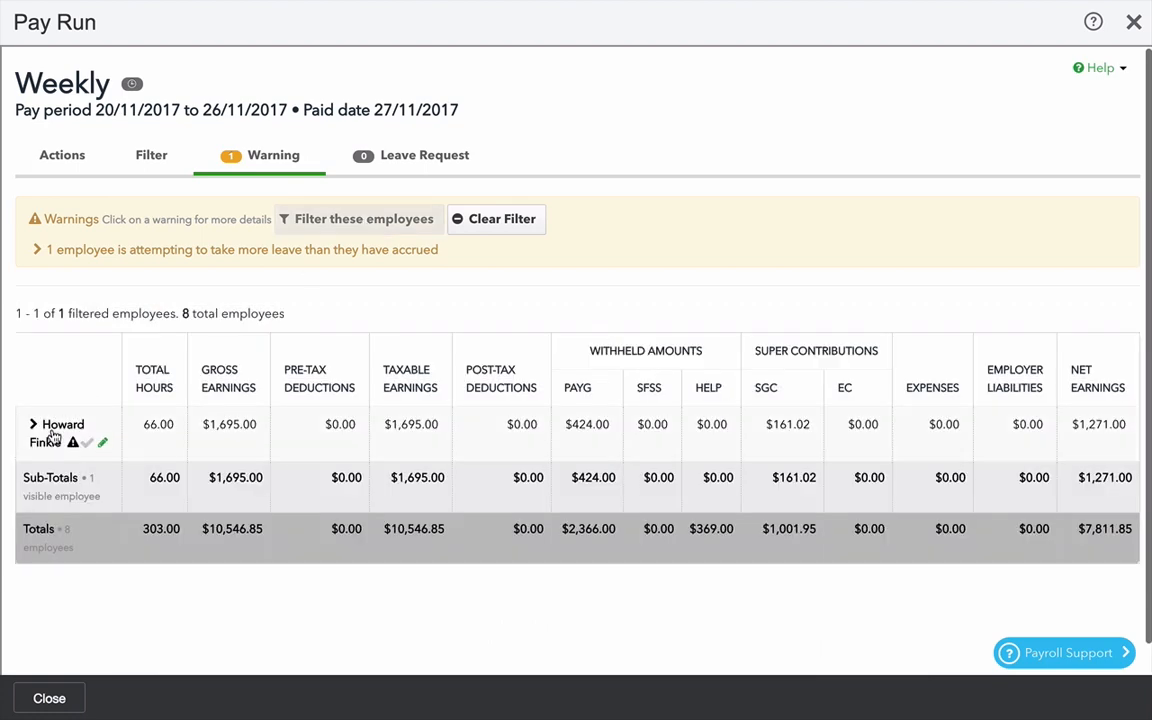
left_click(55, 437)
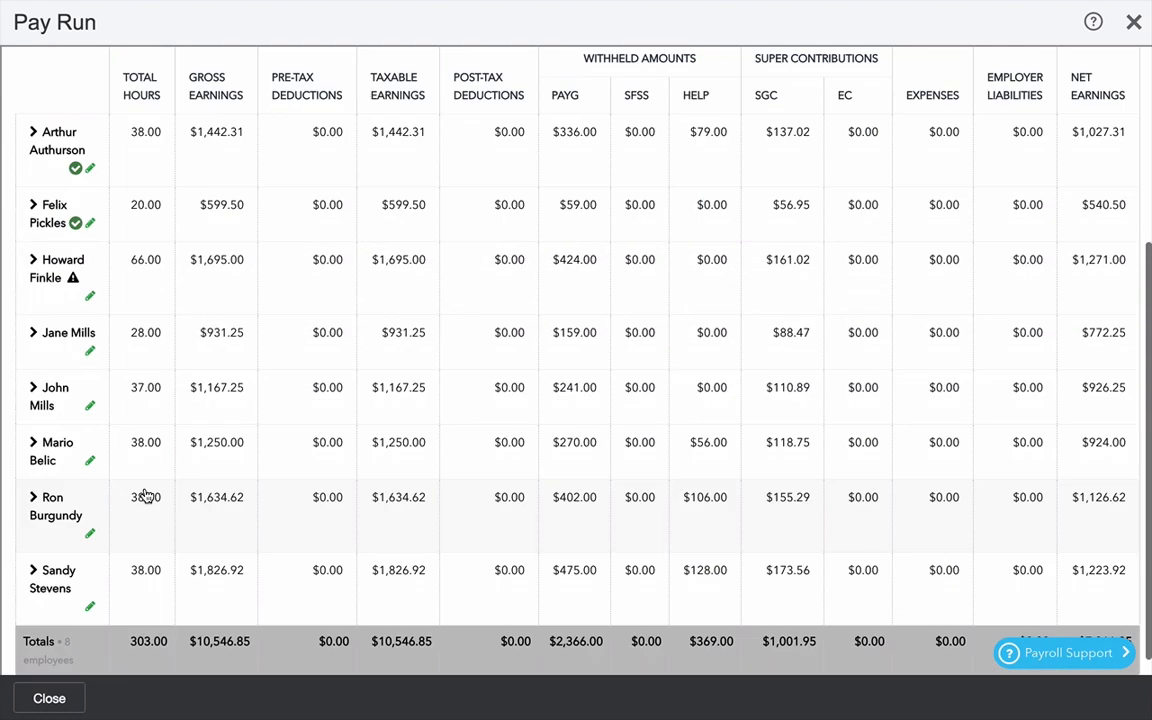
Expand the second-to-last employee's pay details and add a Car allowance earnings line
left_click(67, 512)
scroll(511, 562, "down", 4)
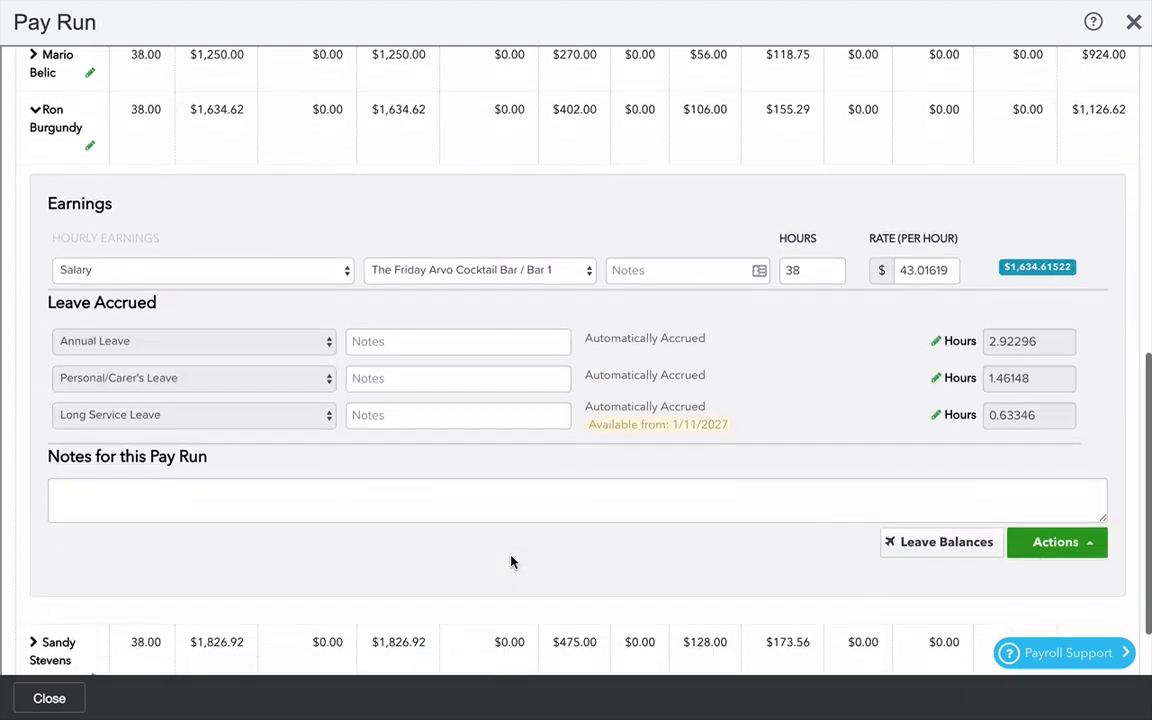
left_click(1048, 542)
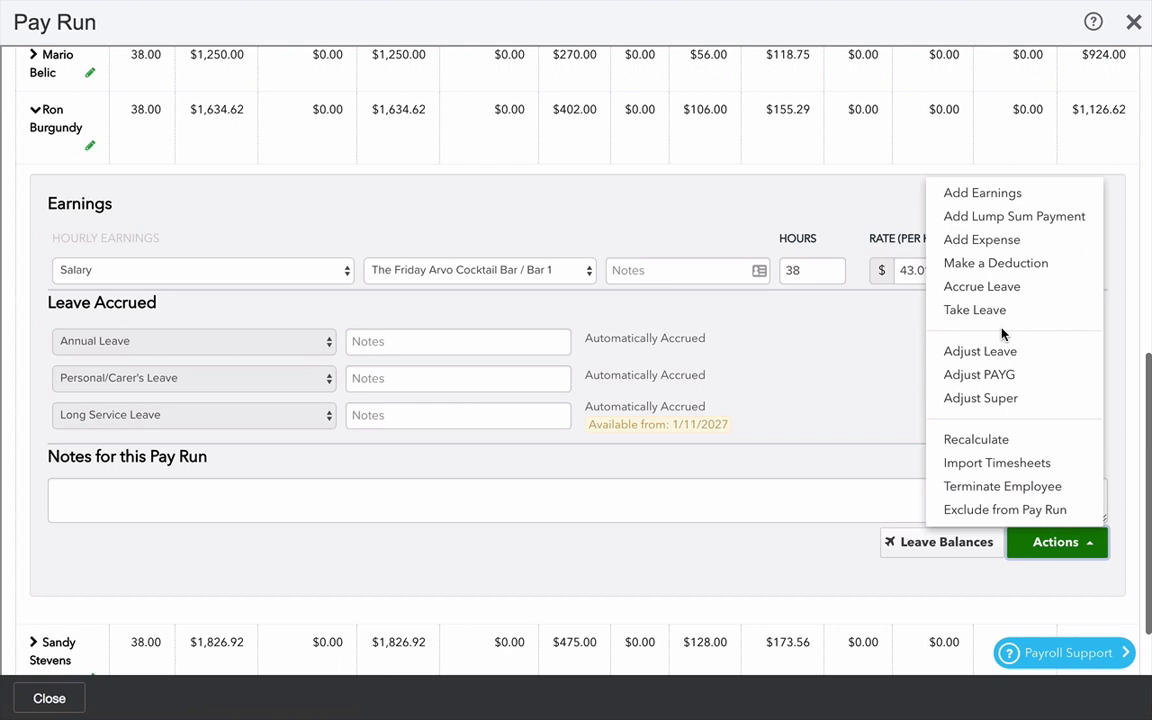
left_click(982, 192)
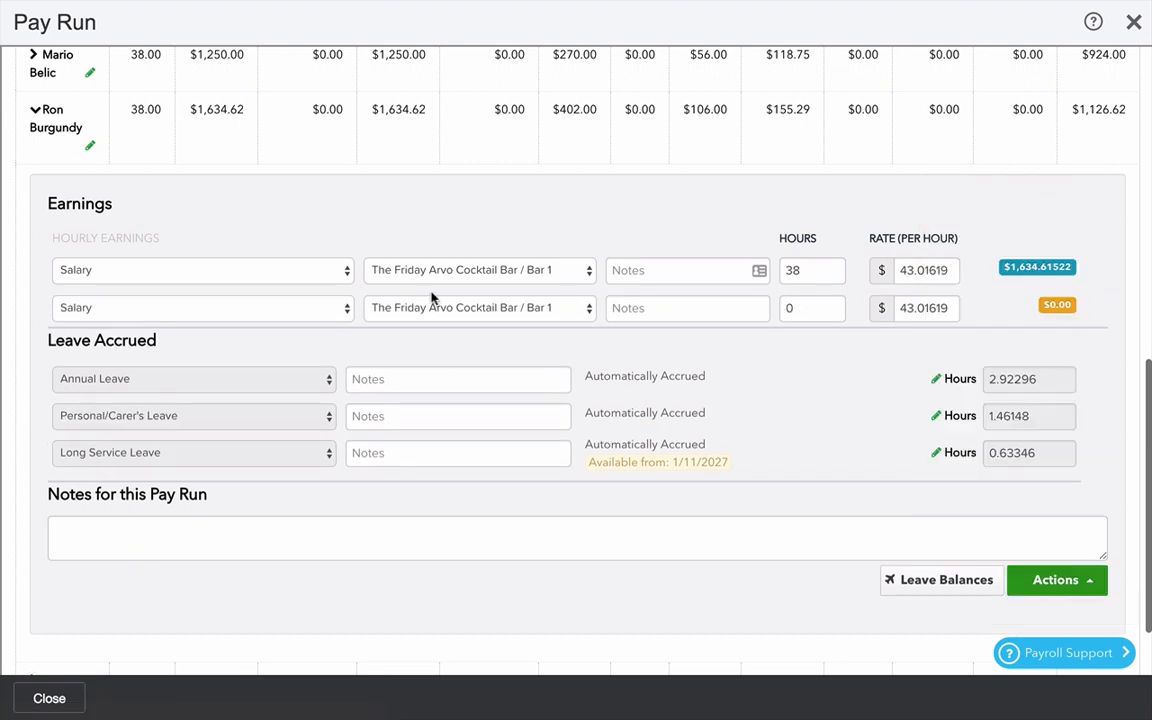
left_click(290, 315)
scroll(260, 220, "up", 2)
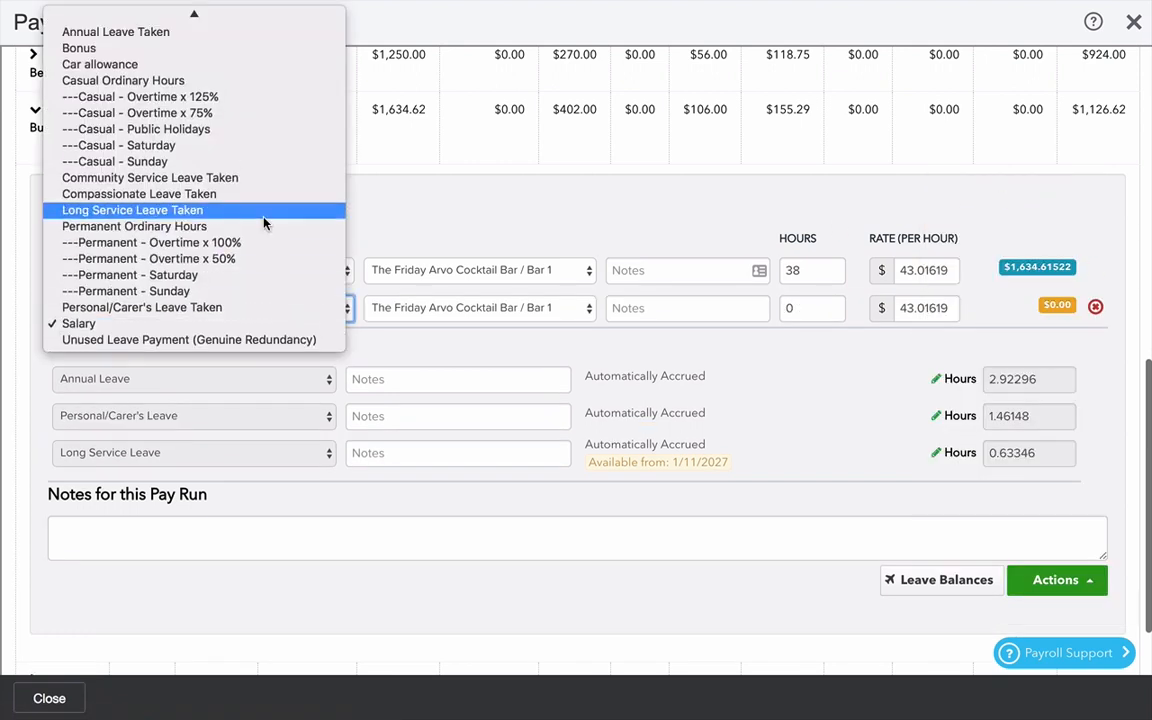
left_click(219, 81)
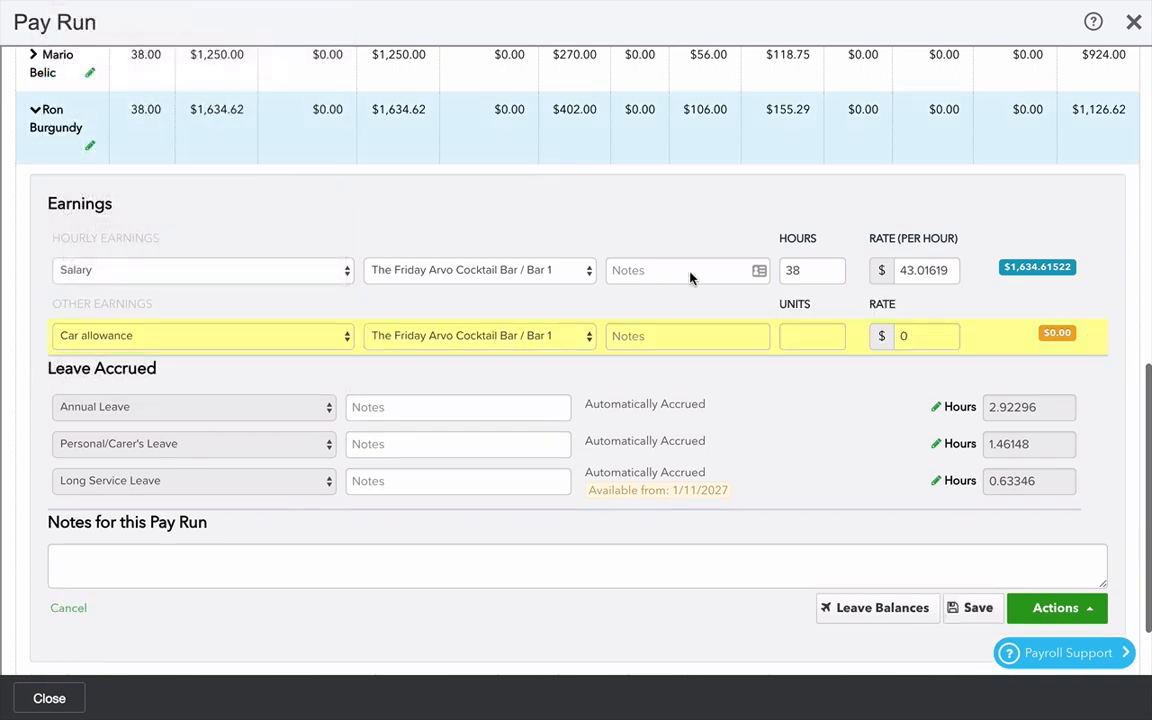
Set the car allowance to 10 units at a rate of $0.66
left_click(797, 337)
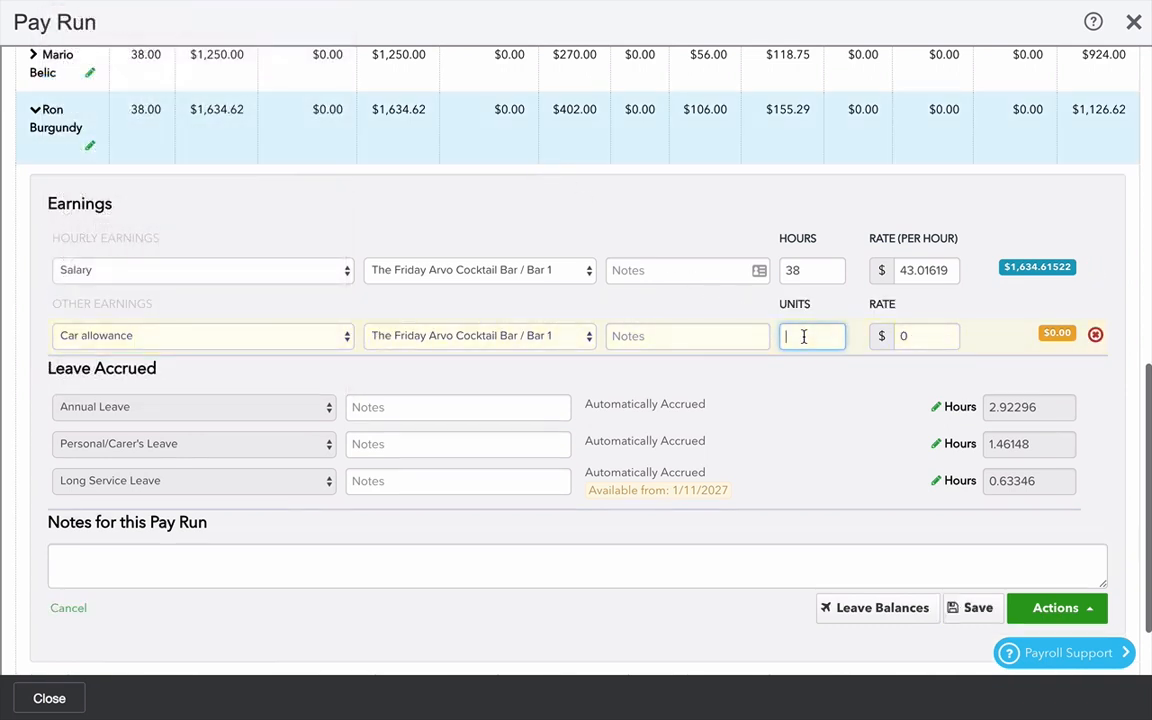
type("10")
key("Tab")
type("0.66")
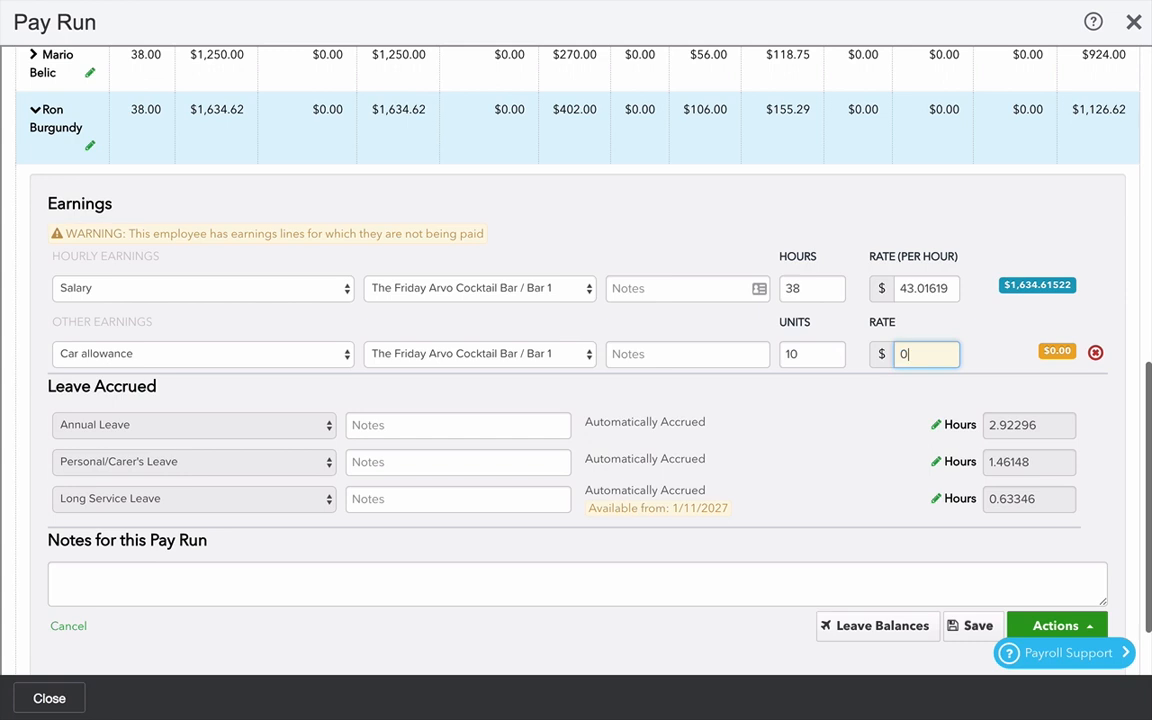
key("Tab")
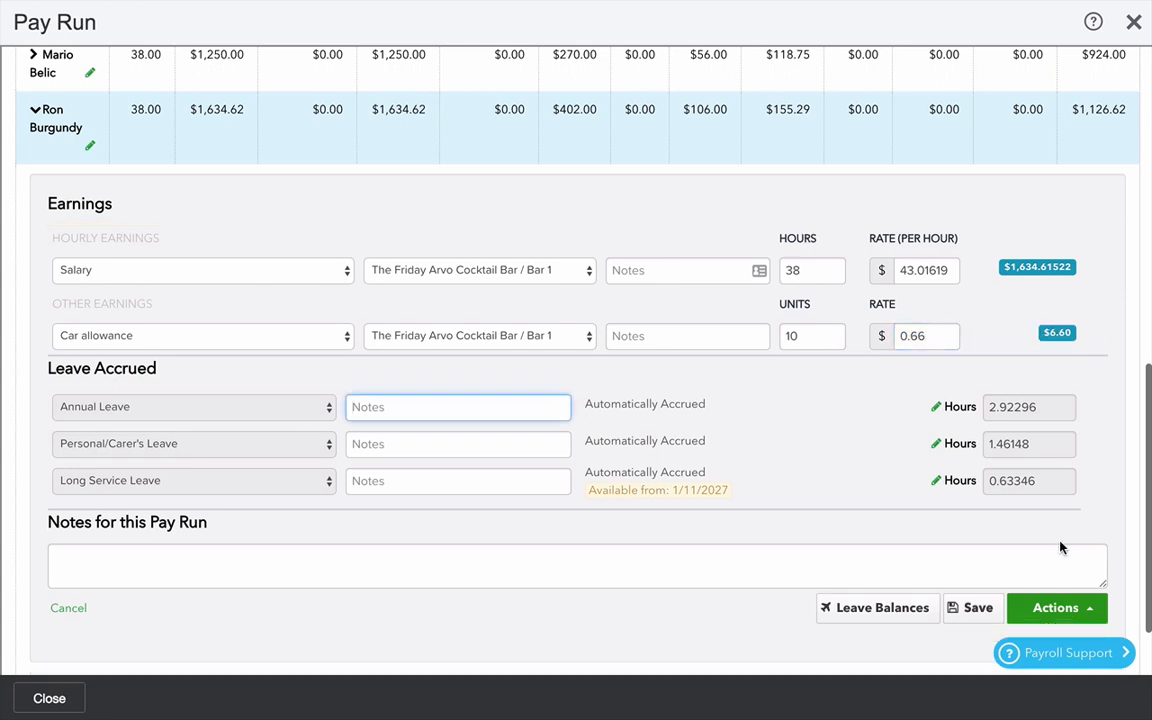
Add a lump sum payment in the Bonus pay category with 1 unit at a rate of $1000
left_click(1050, 608)
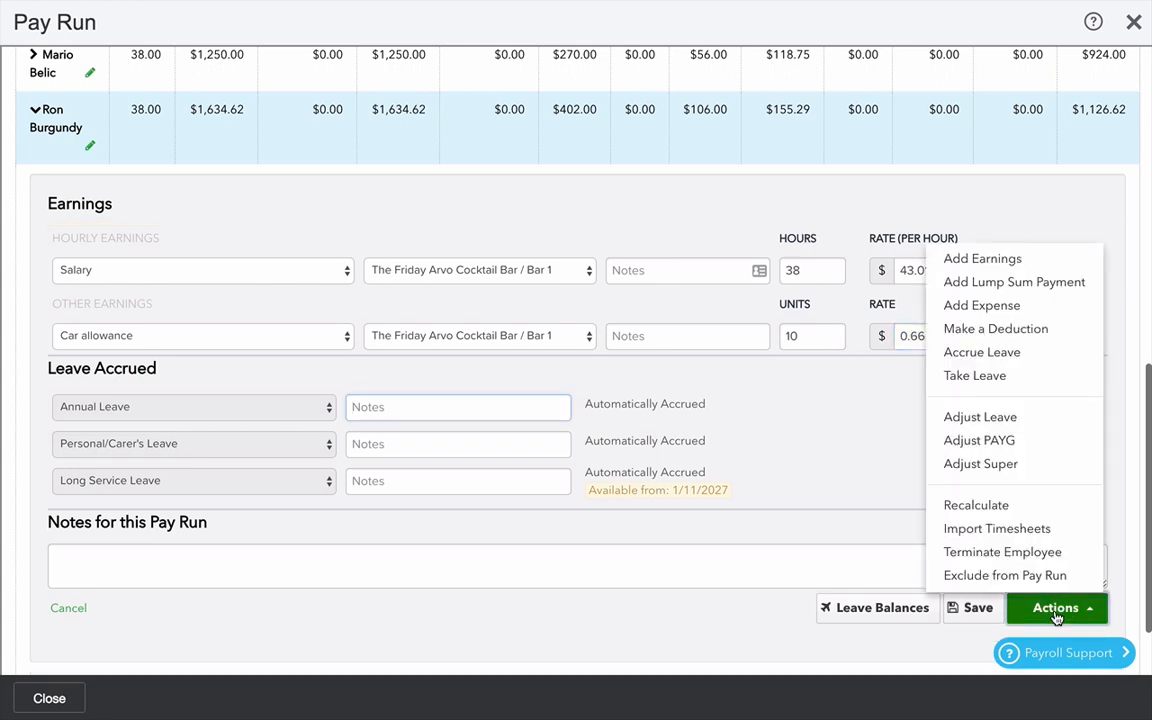
left_click(1014, 282)
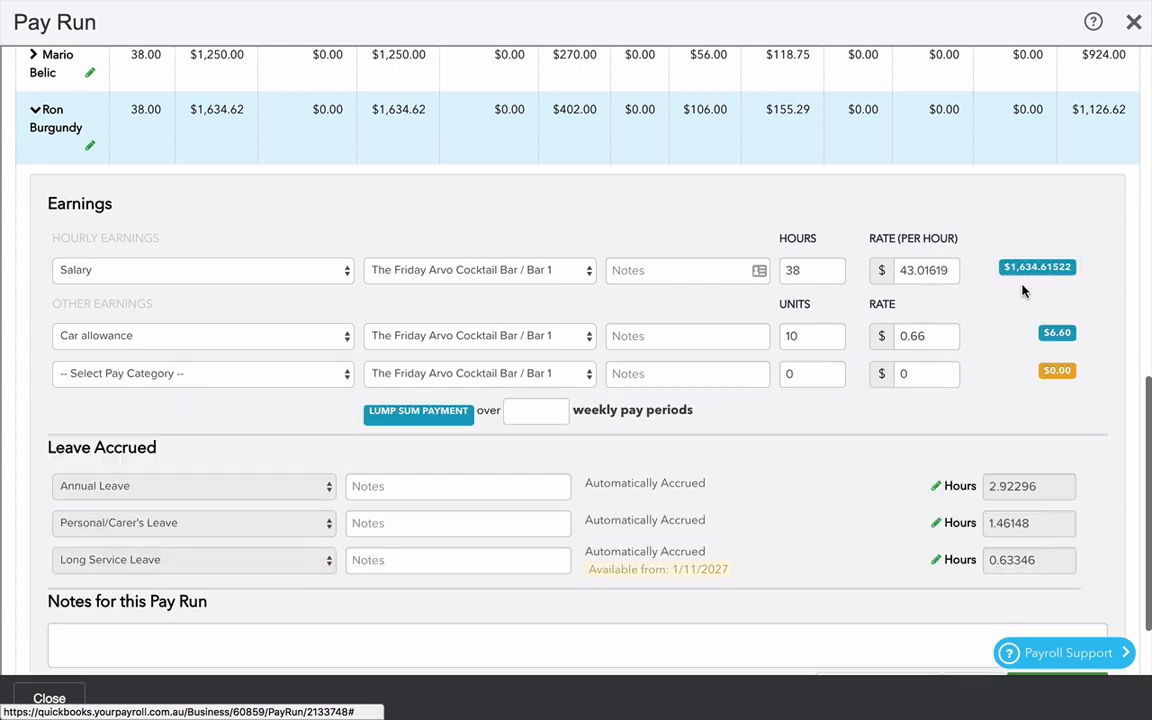
left_click(222, 375)
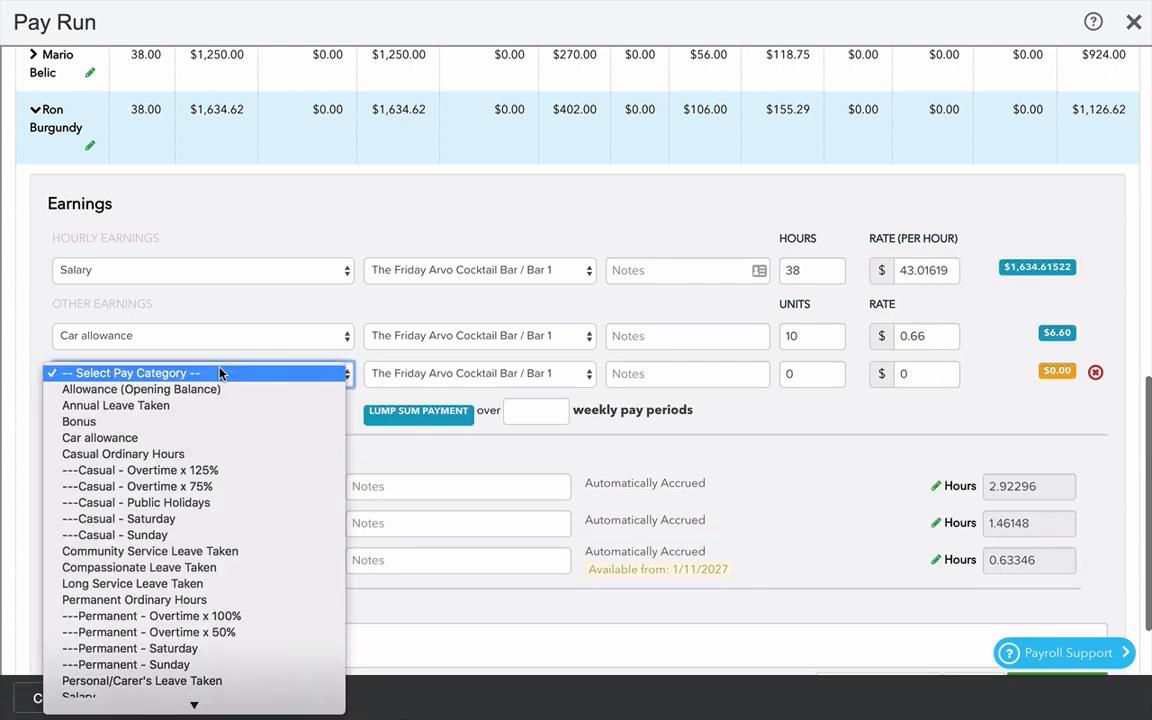
left_click(185, 424)
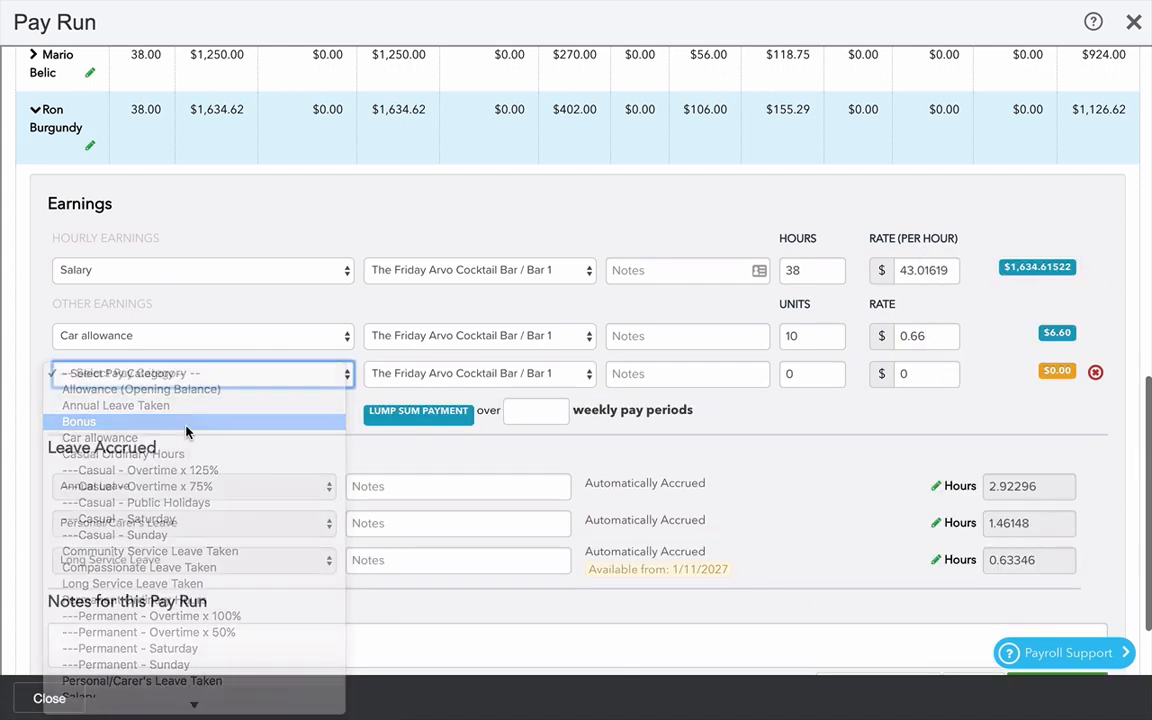
left_click(797, 373)
type("1")
key("Tab")
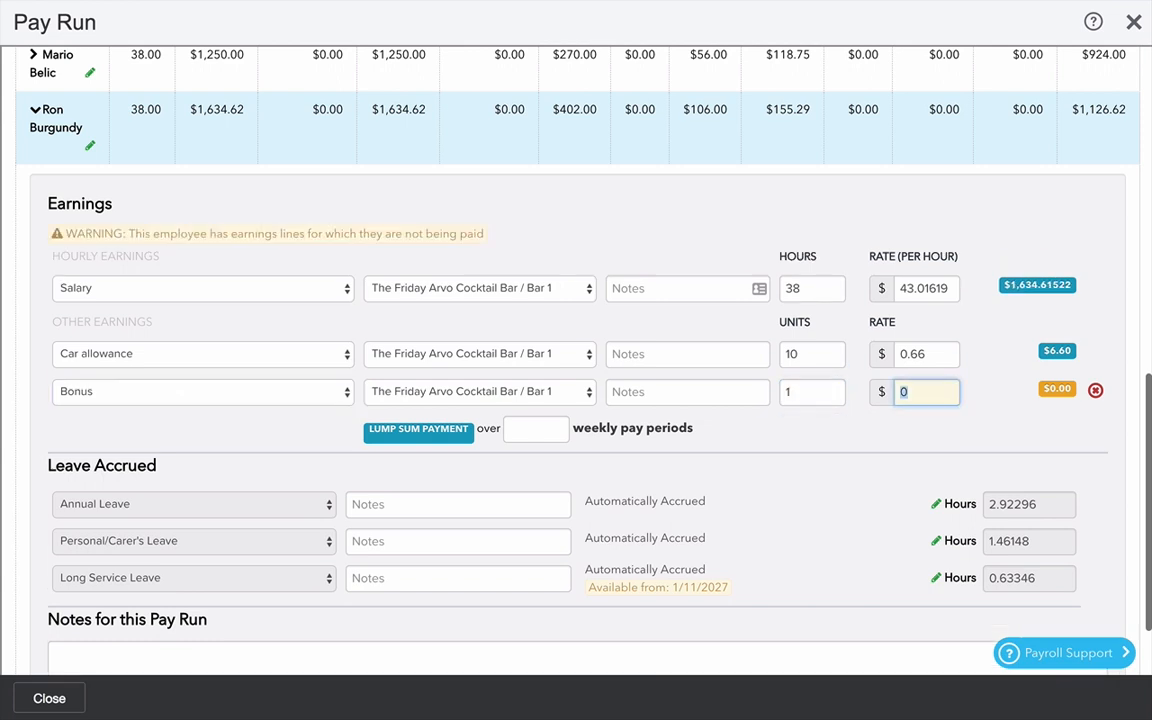
type("1000")
Spread the lump sum bonus over 4 weekly pay periods and save the employee's pay changes
key("Tab")
key("Tab")
type("4")
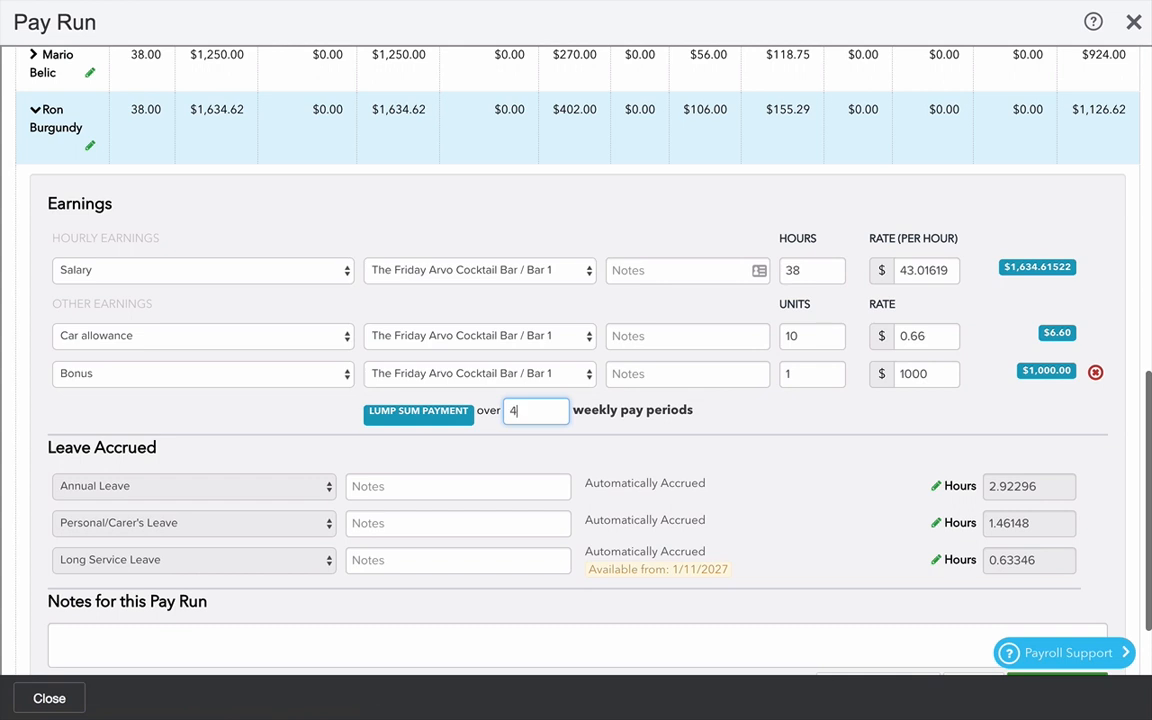
key("Tab")
scroll(889, 500, "down", 2)
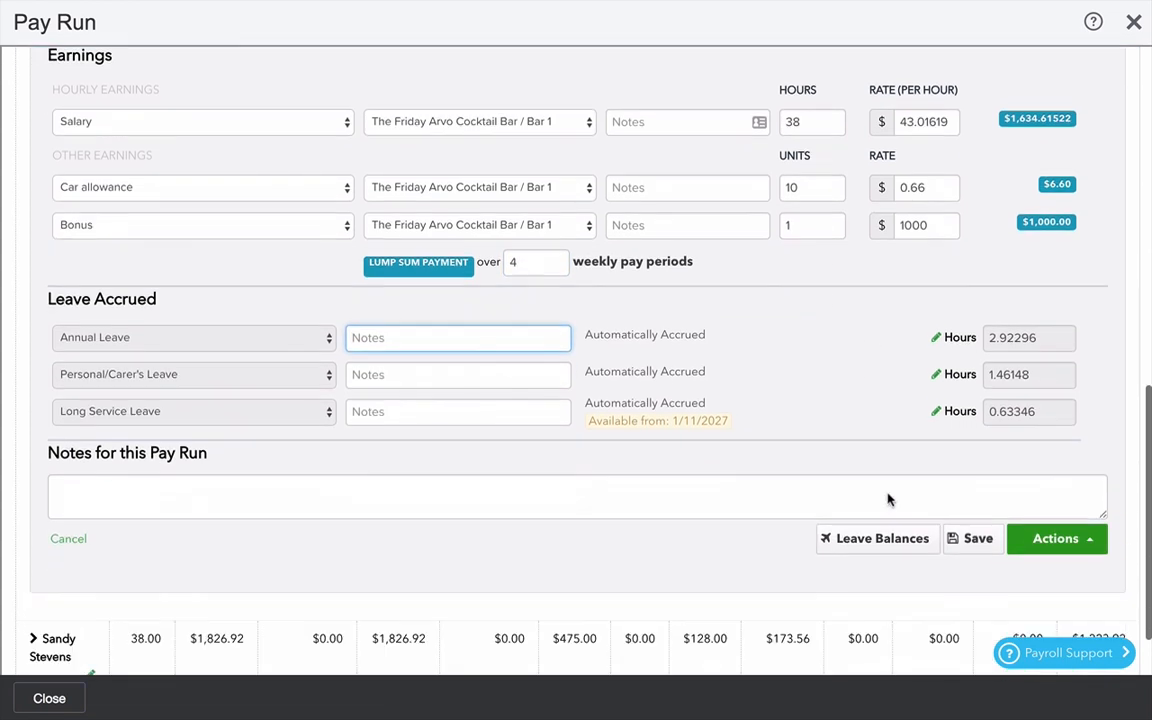
left_click(976, 542)
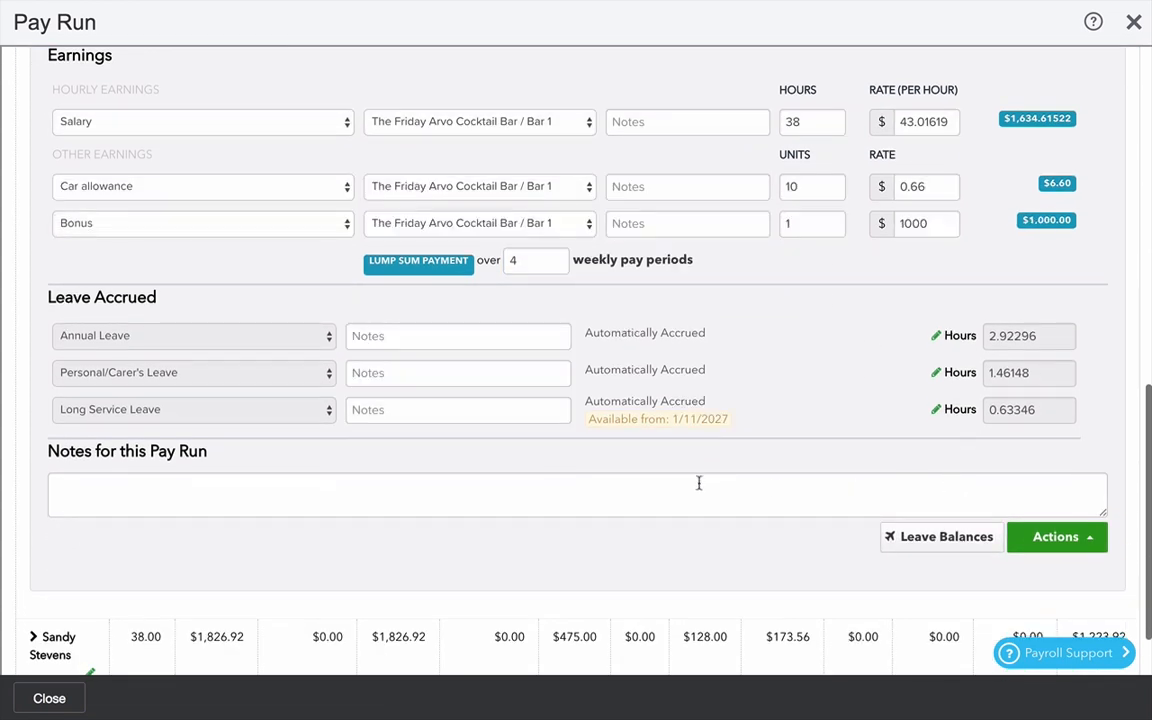
Terminate this employee in the pay run and save the termination
left_click(1055, 549)
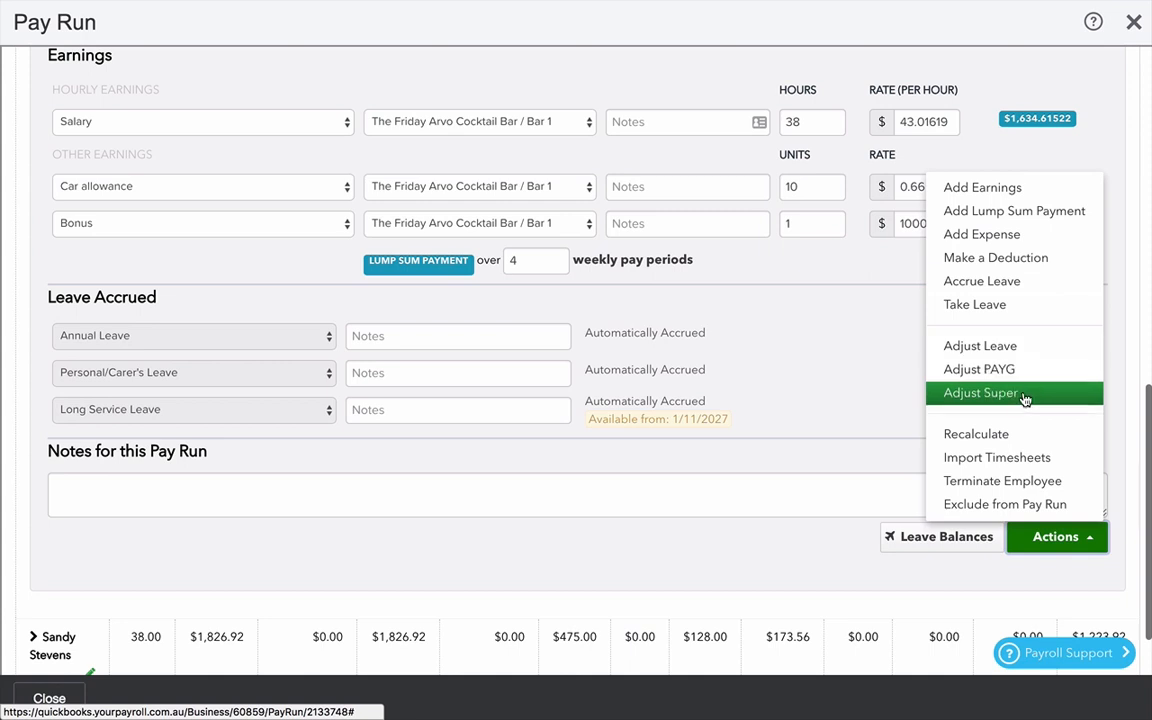
left_click(1003, 481)
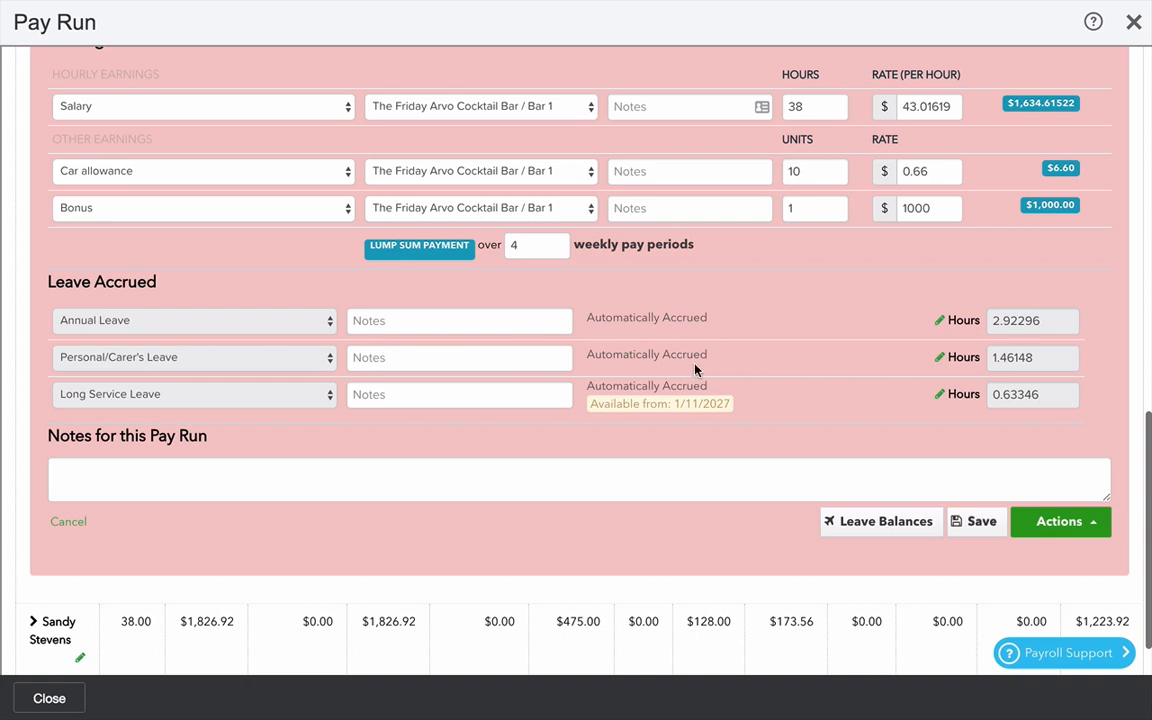
scroll(832, 385, "down", 1)
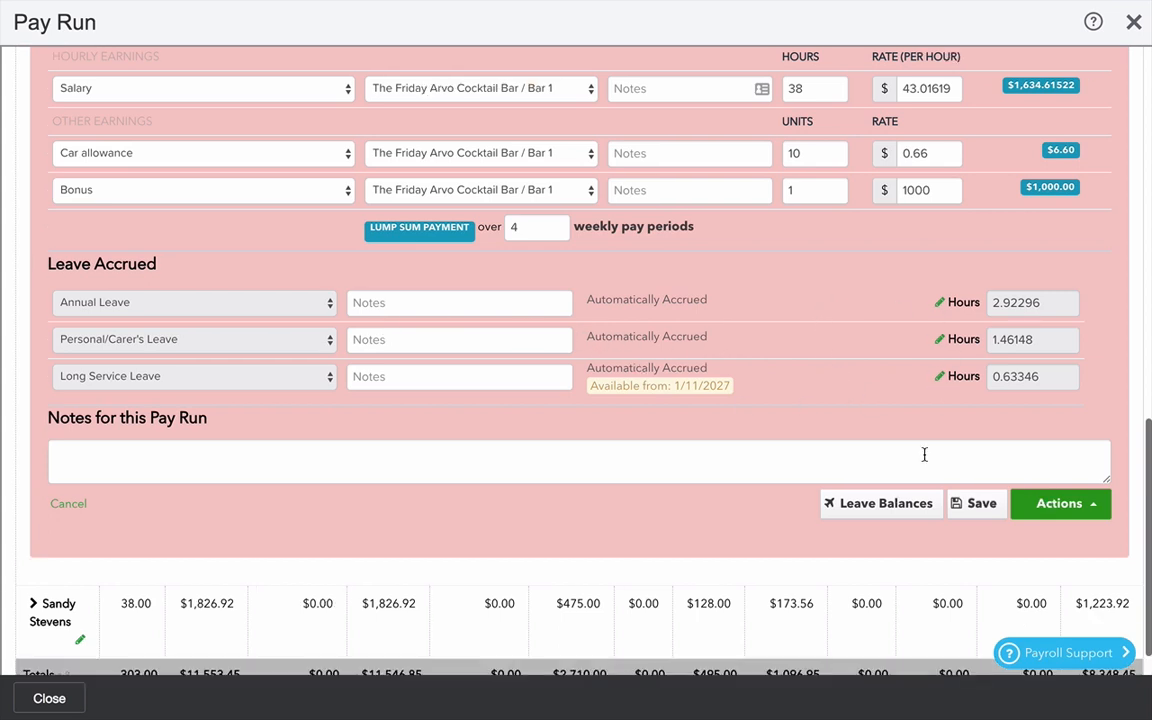
left_click(980, 511)
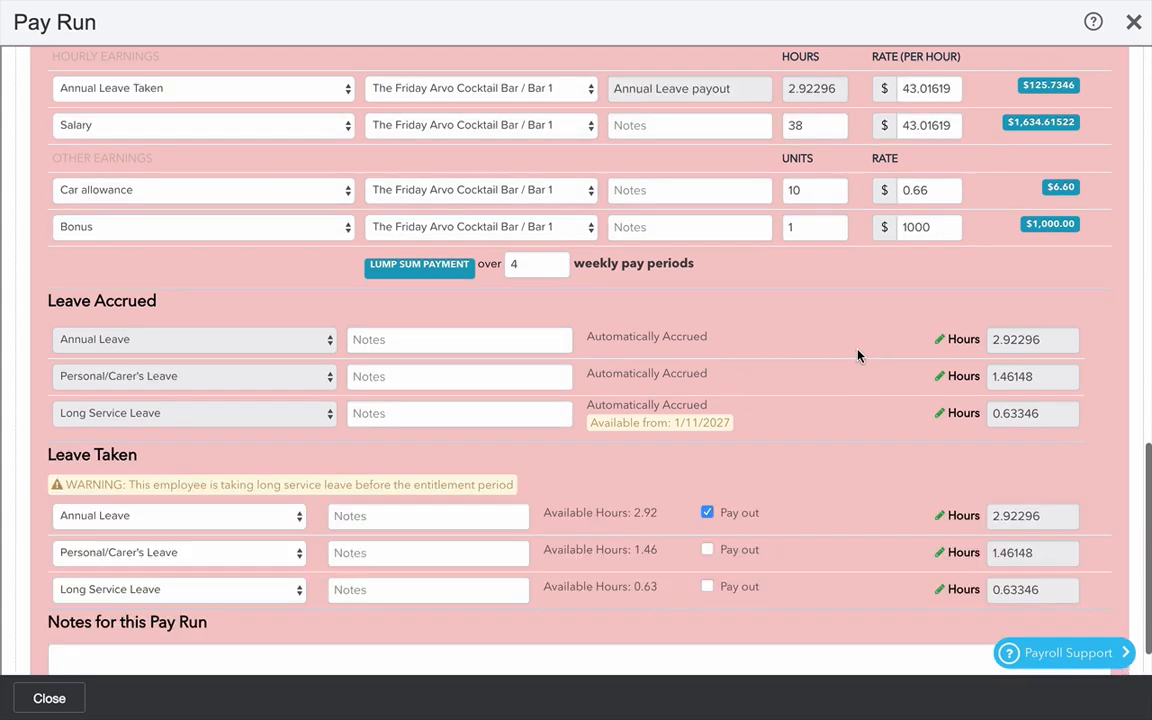
Review the terminated employee's leave payout, then enable Redundancy/ETP and mark the excluded payments as a genuine redundancy
scroll(856, 388, "up", 4)
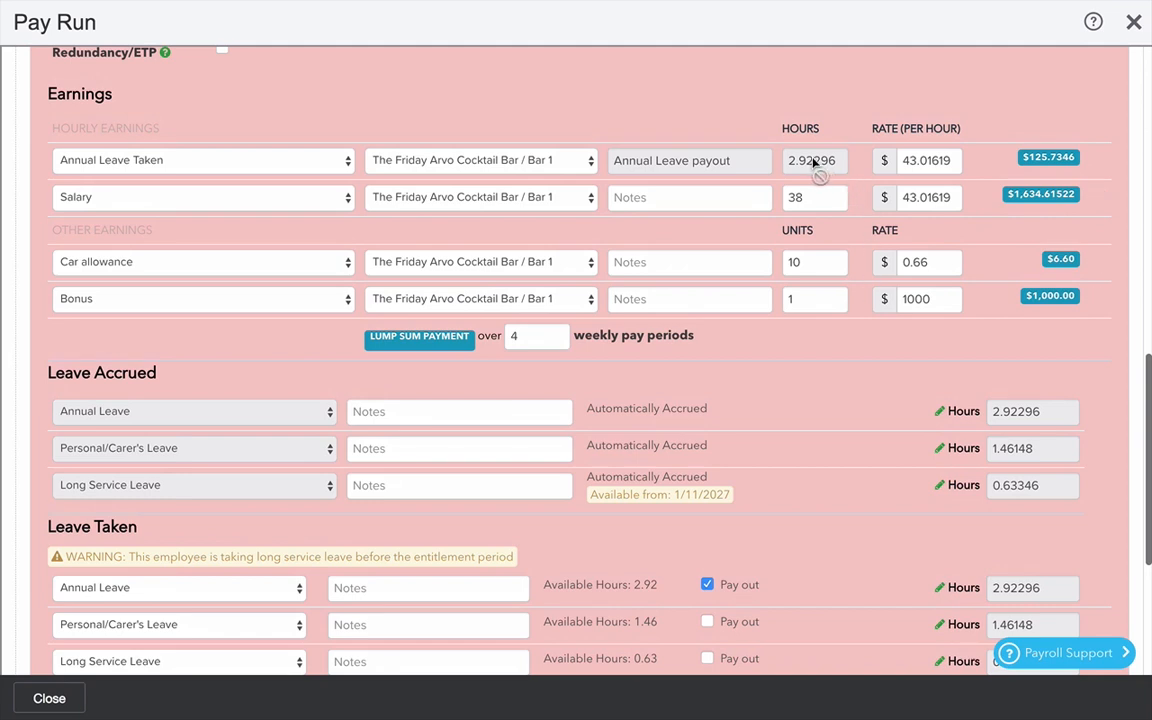
scroll(862, 373, "down", 1)
scroll(862, 374, "down", 2)
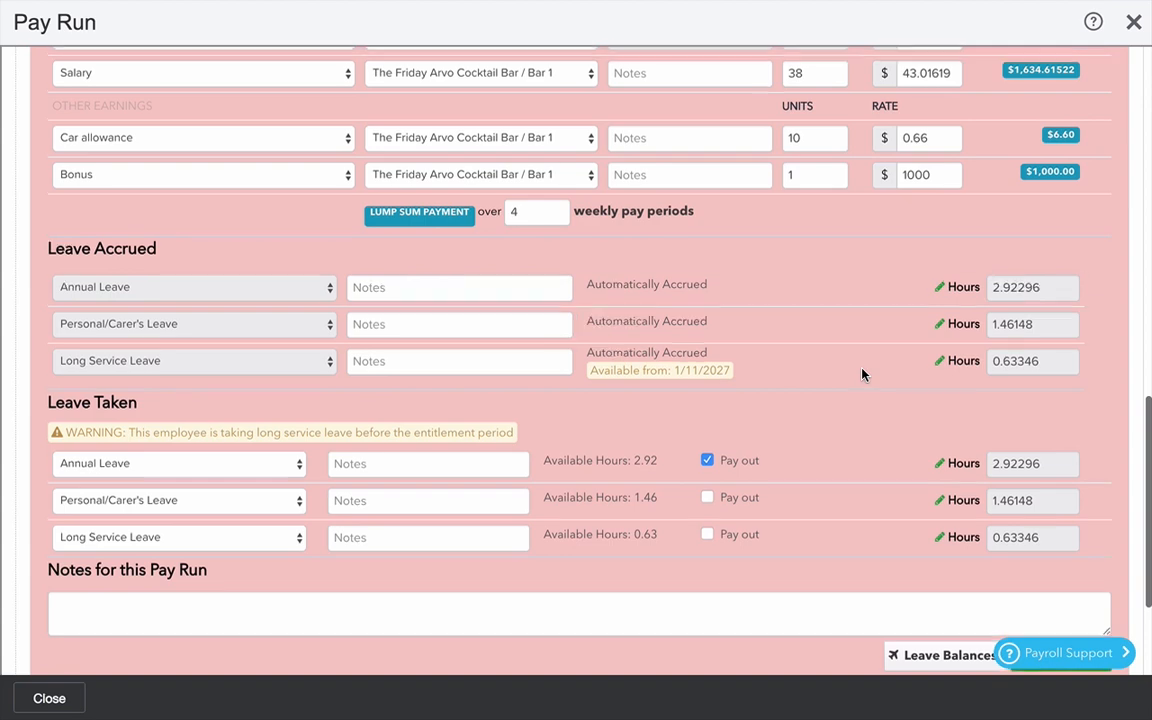
scroll(862, 374, "up", 3)
scroll(862, 374, "up", 2)
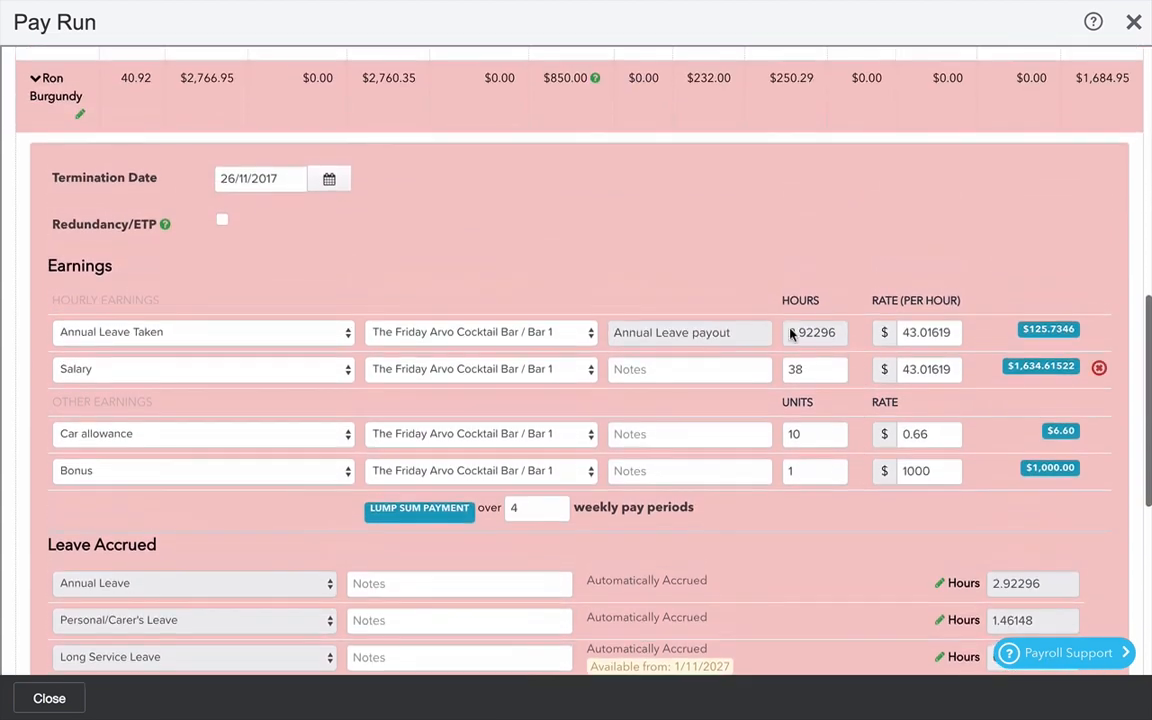
left_click(222, 221)
scroll(353, 248, "down", 1)
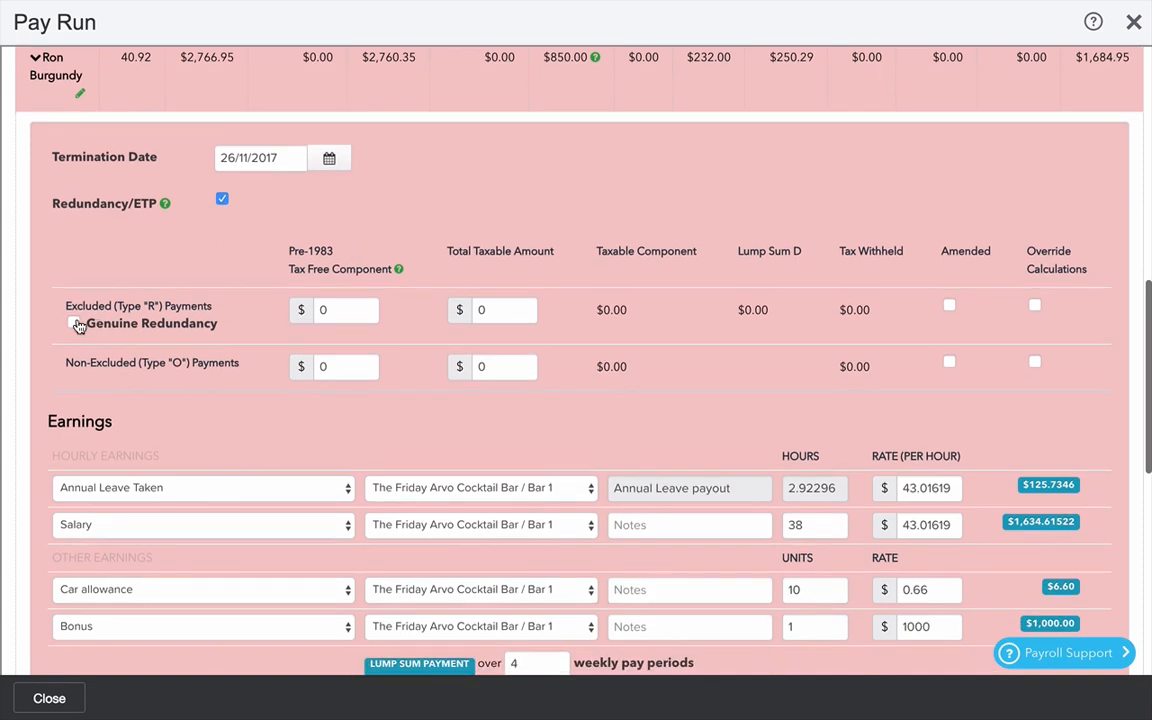
left_click(75, 324)
Set the total taxable amount of the excluded (Type "R") genuine redundancy payments to $12000
left_click(496, 311)
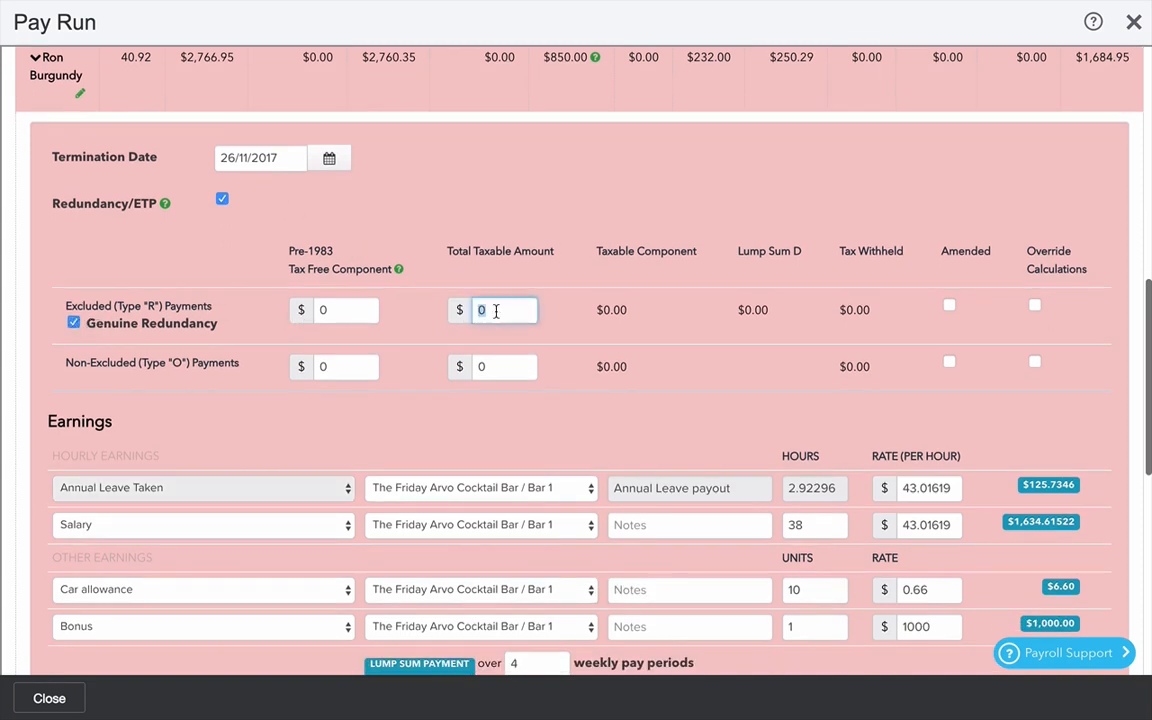
left_click(502, 369)
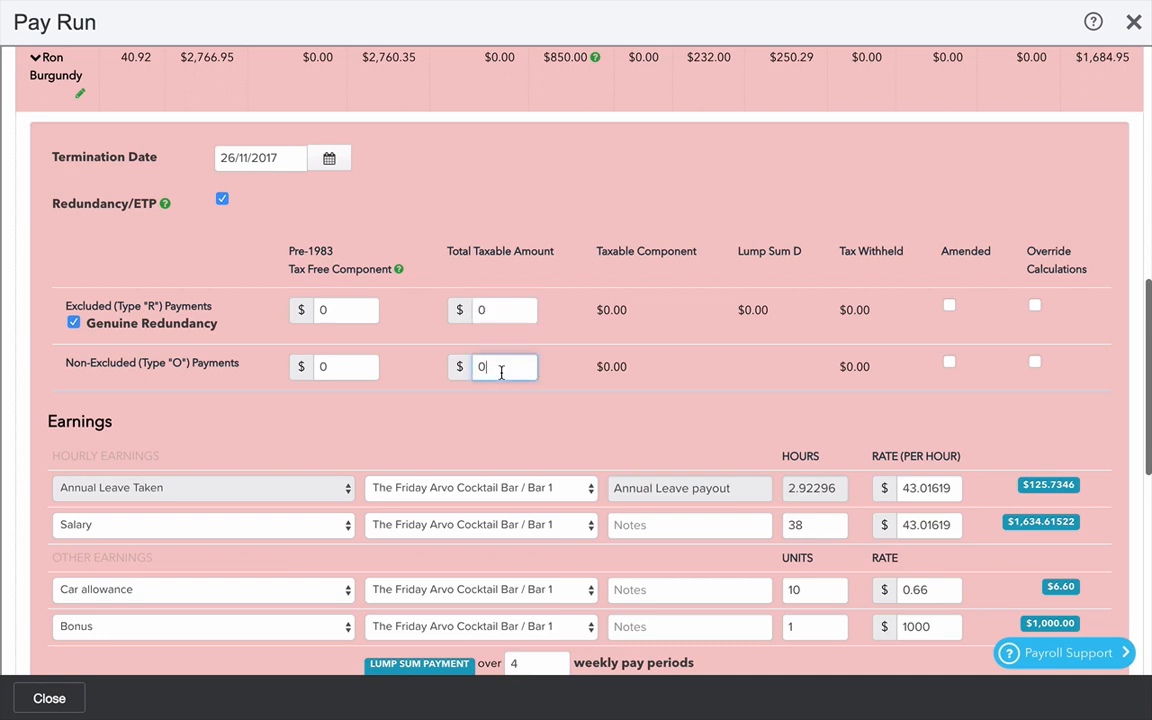
left_click(497, 306)
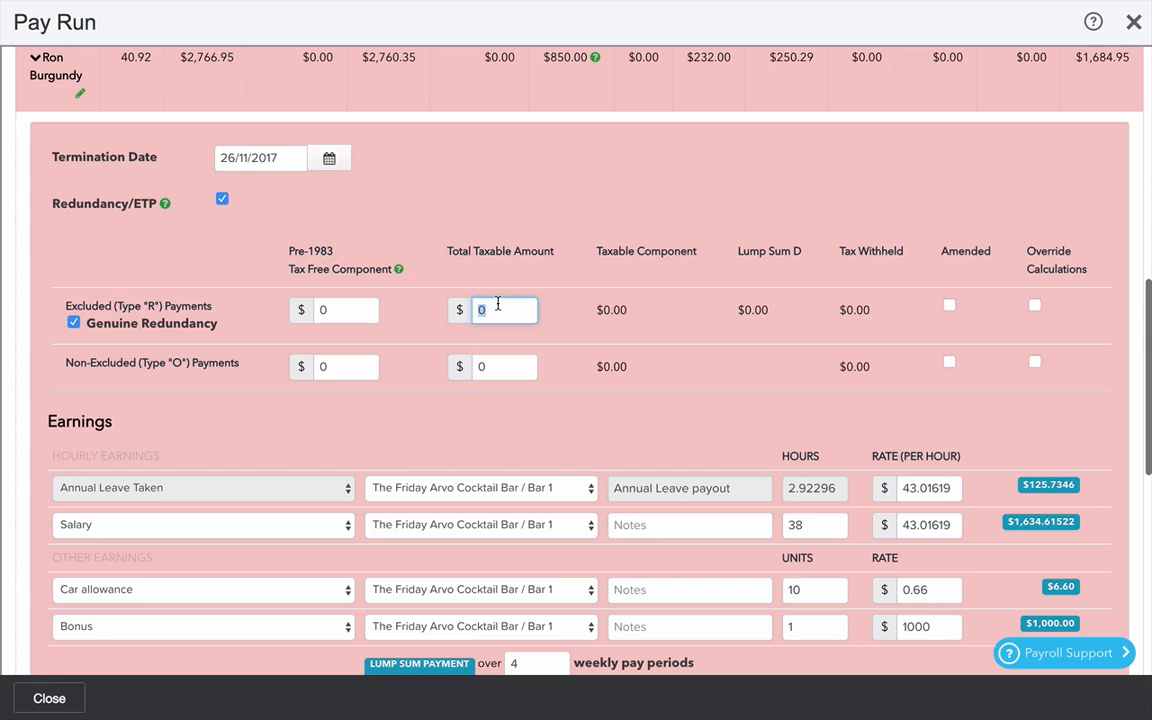
type("12000")
key("Tab")
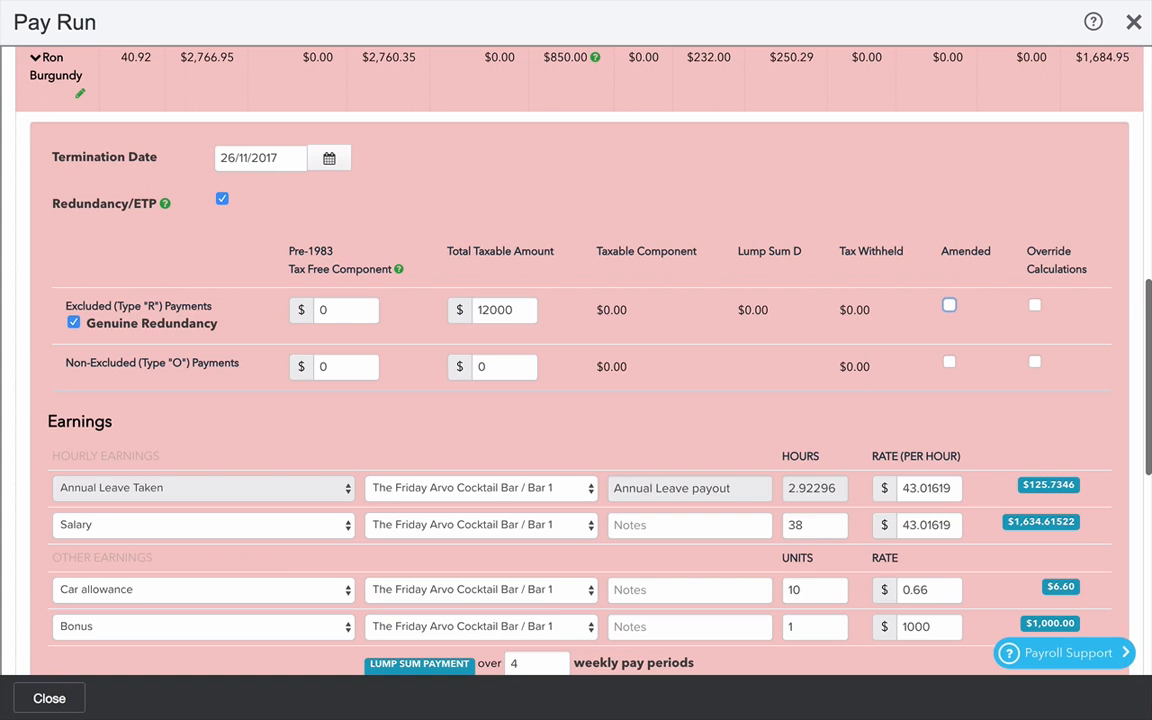
Set the total taxable amount of the non-excluded (Type "O") payments to $5000 and save the terminated employee's pay
left_click(496, 366)
type("5000")
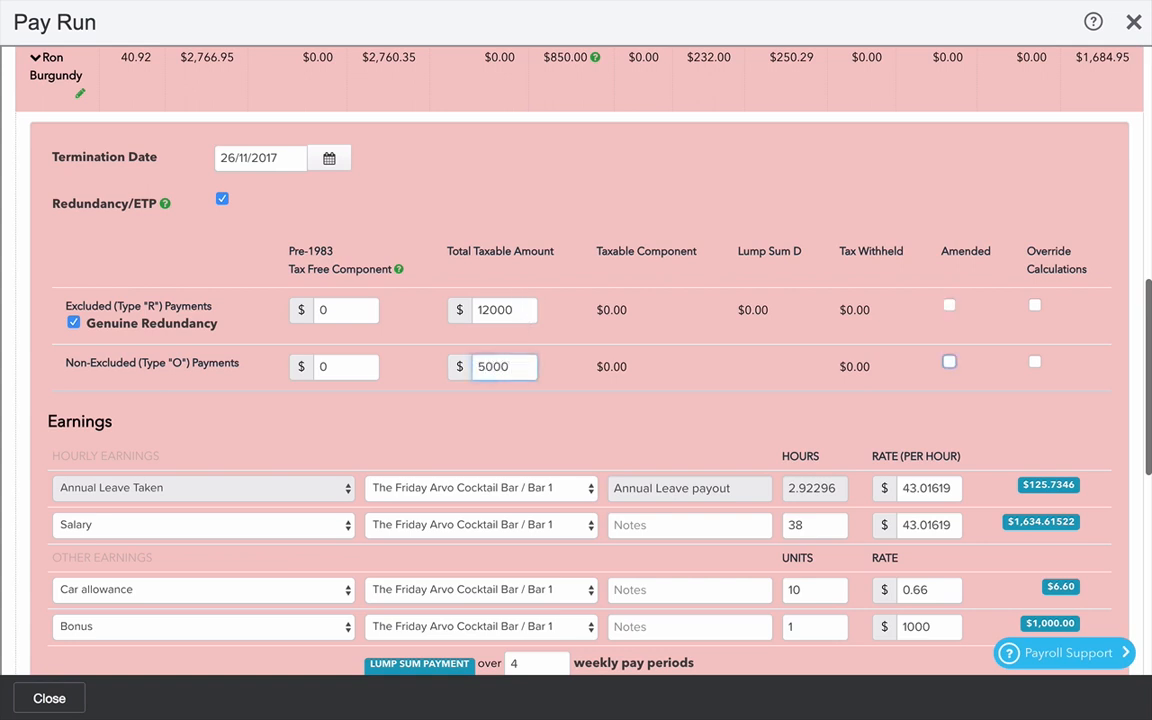
key("Tab")
scroll(738, 419, "down", 5)
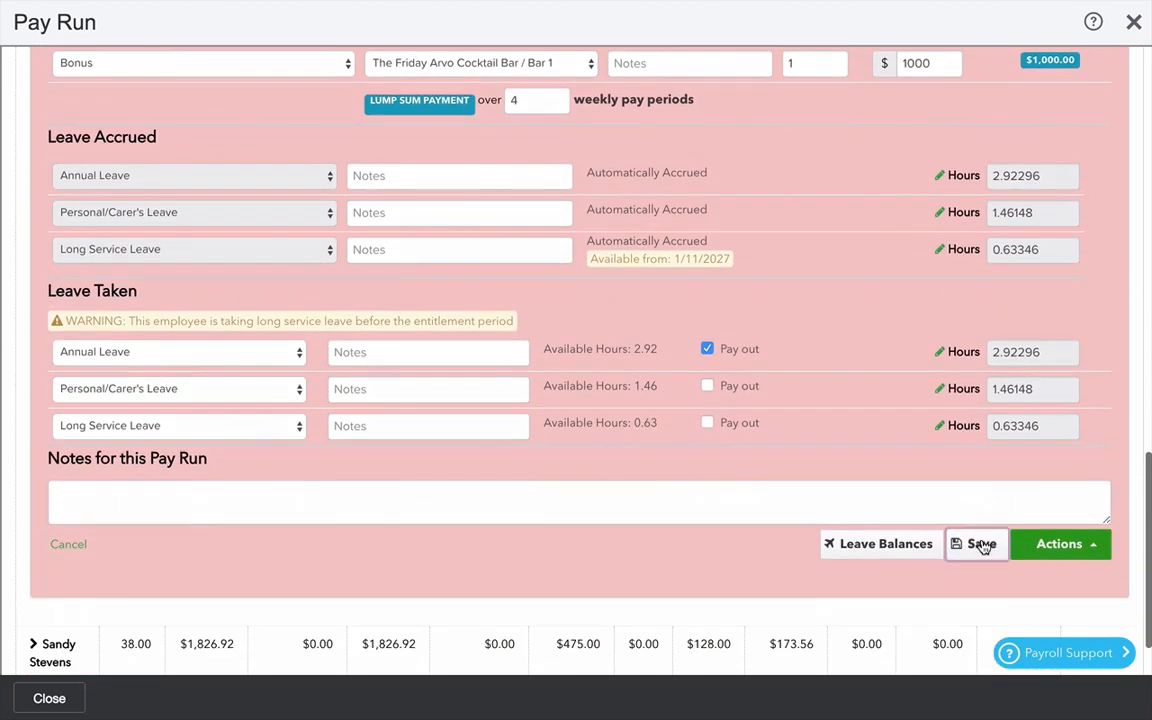
left_click(980, 543)
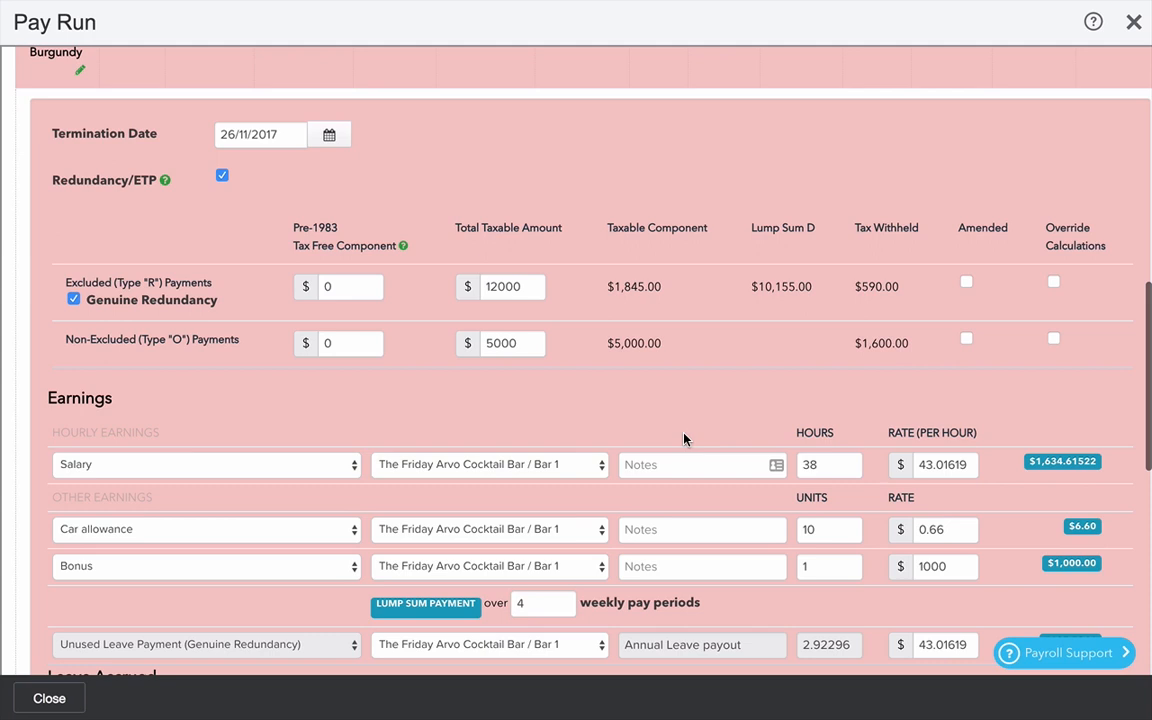
Exclude the last listed employee, directly below the terminated one, from this pay run
scroll(684, 439, "down", 10)
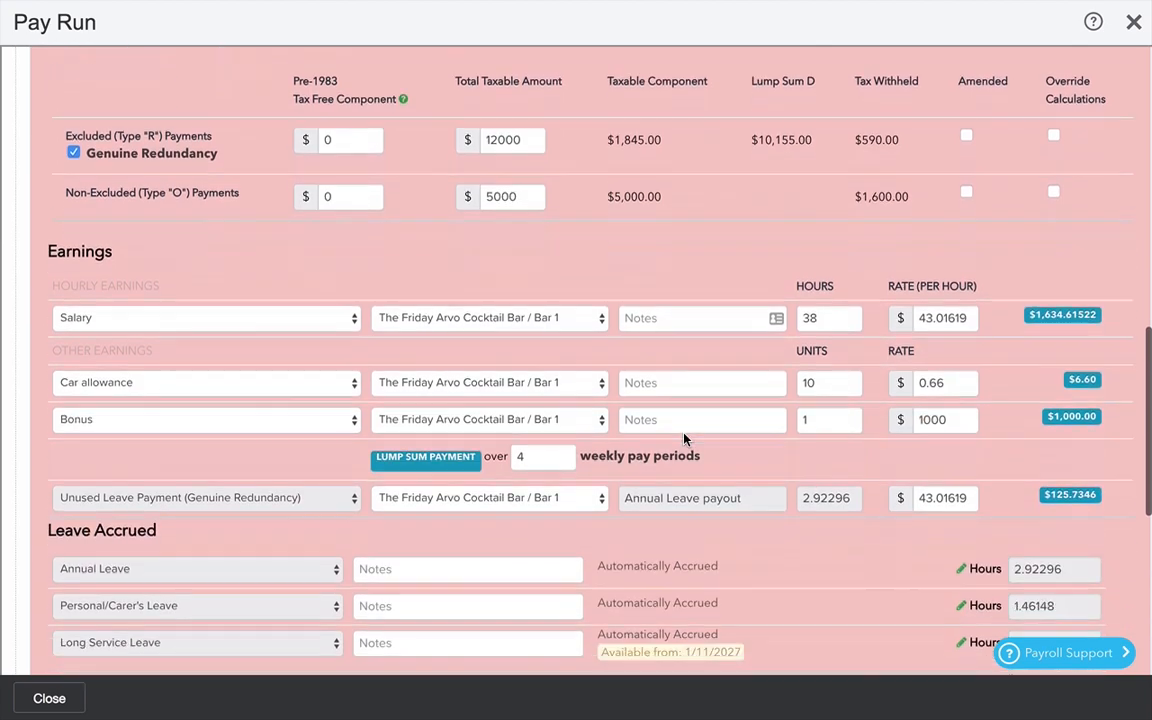
scroll(535, 598, "down", 4)
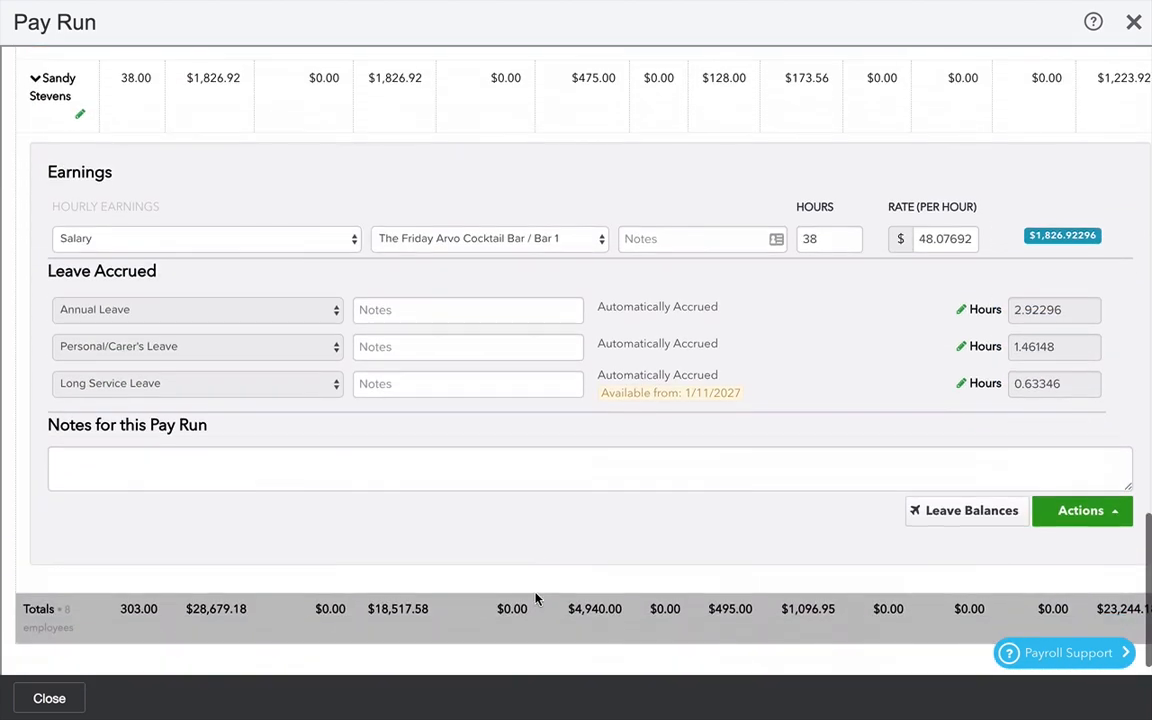
left_click(1085, 512)
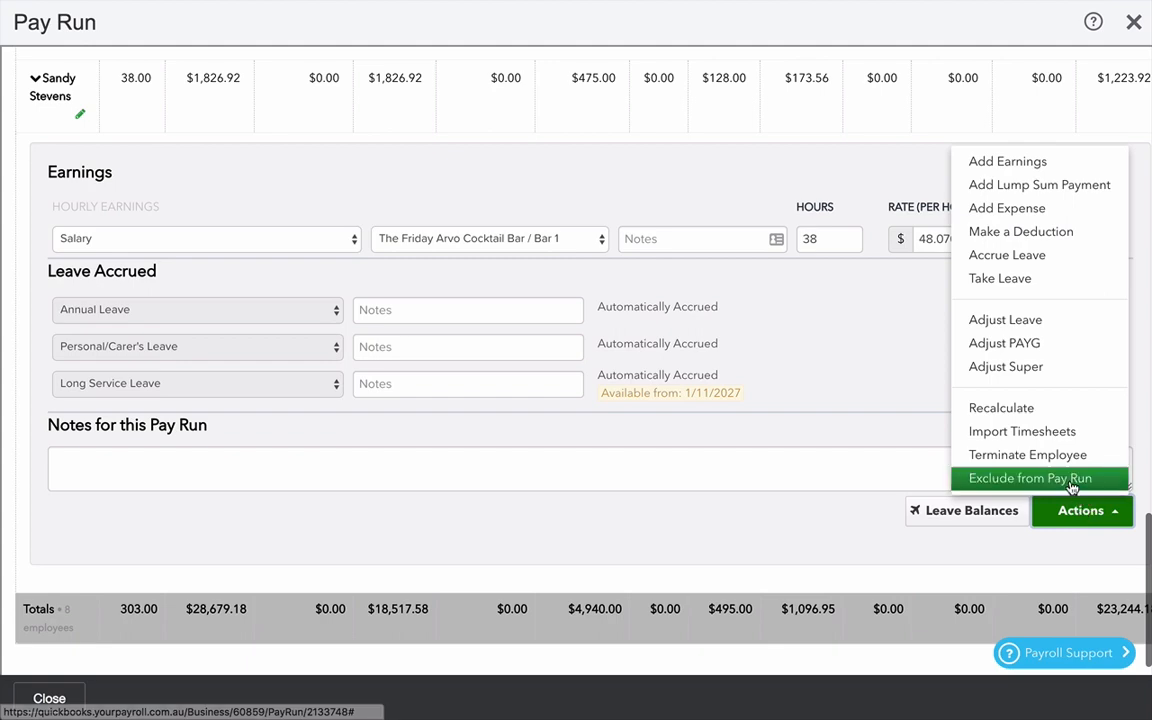
left_click(1065, 476)
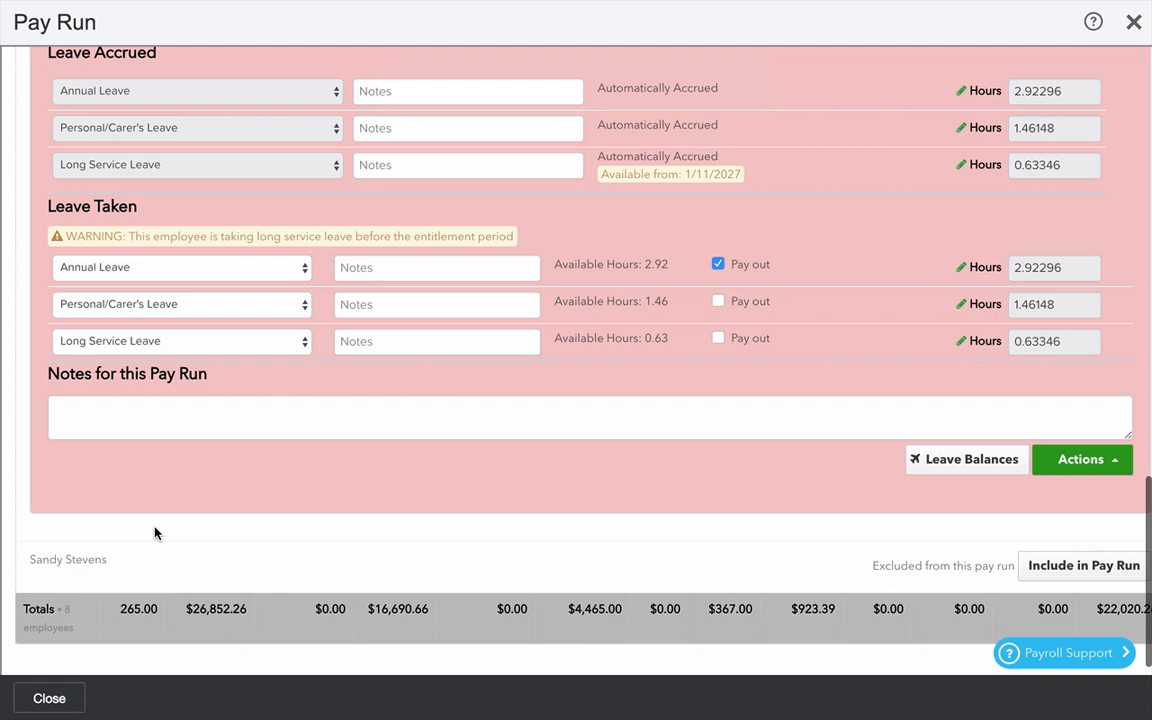
Finalise the pay run with pay slips made available to employees now and notifications sent to employees
scroll(181, 259, "up", 15)
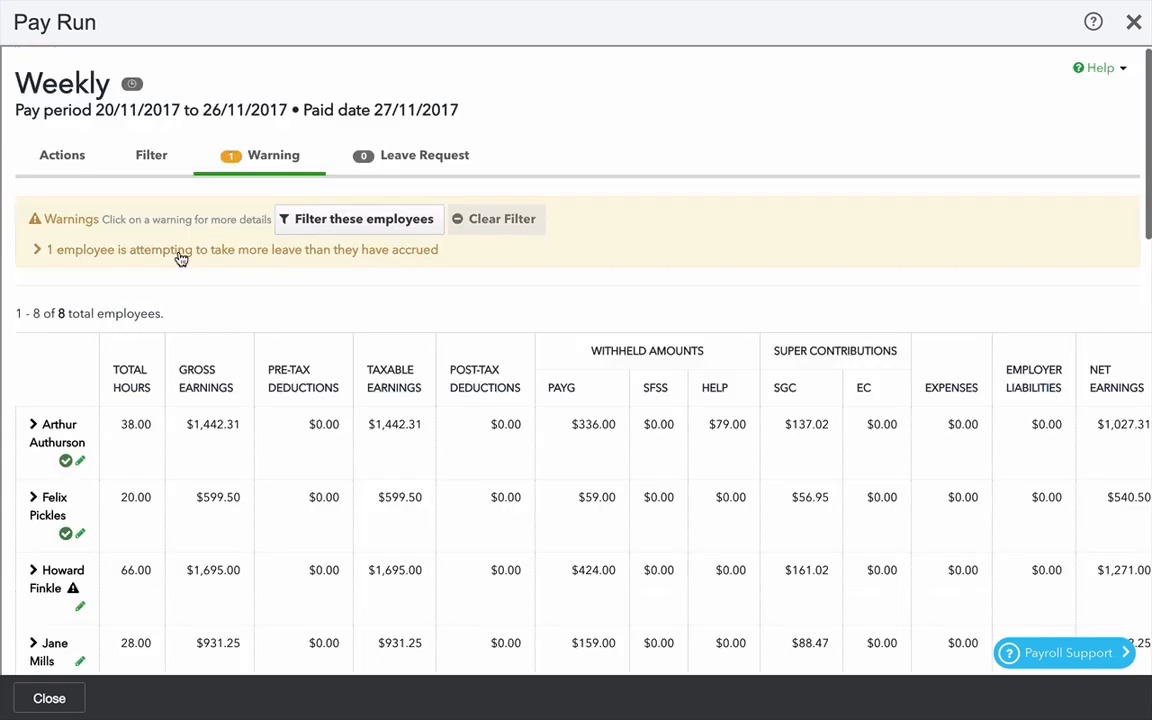
left_click(63, 158)
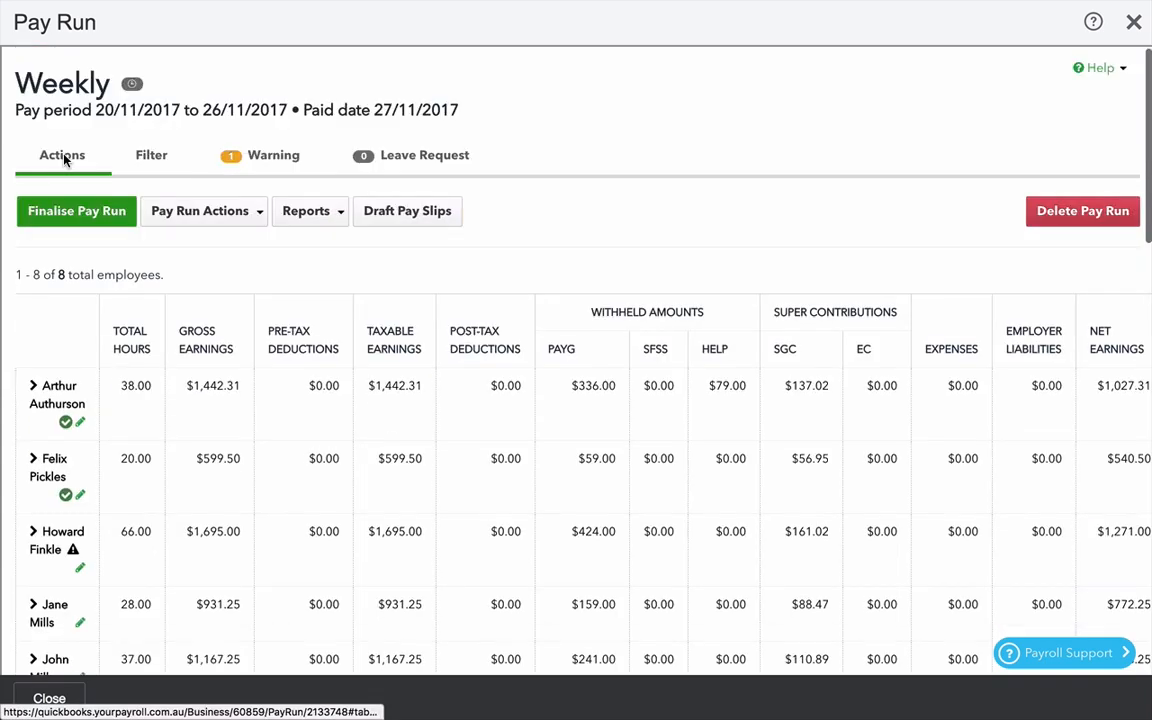
left_click(88, 215)
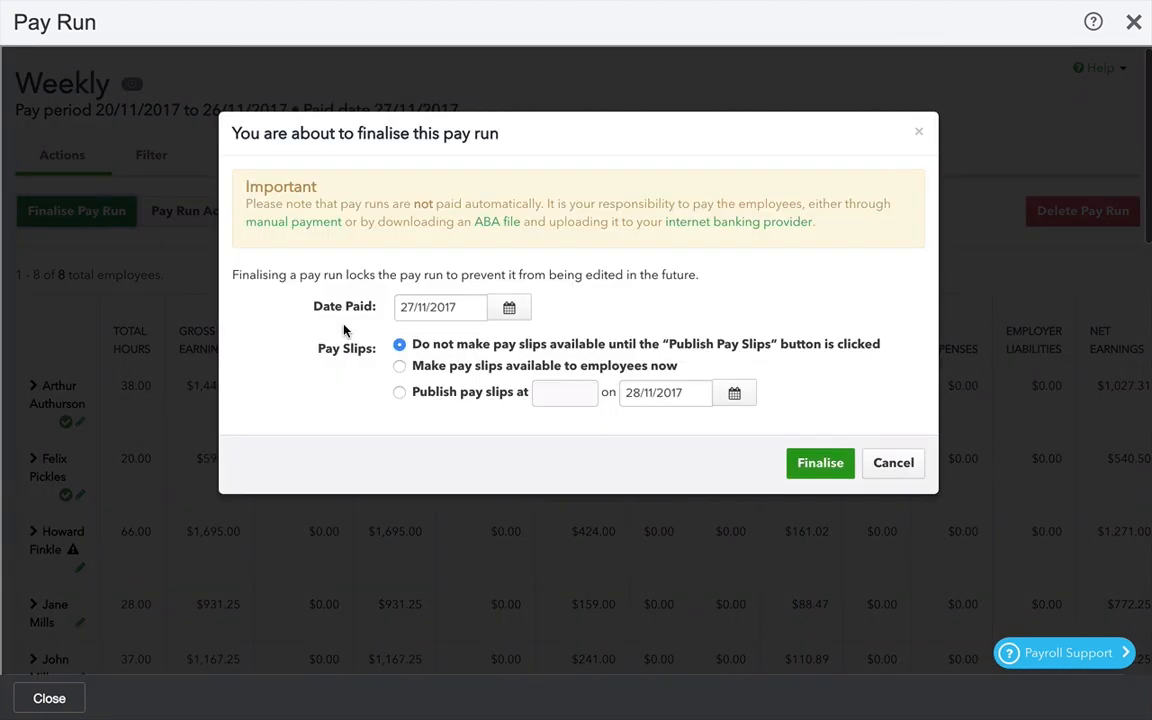
left_click(400, 367)
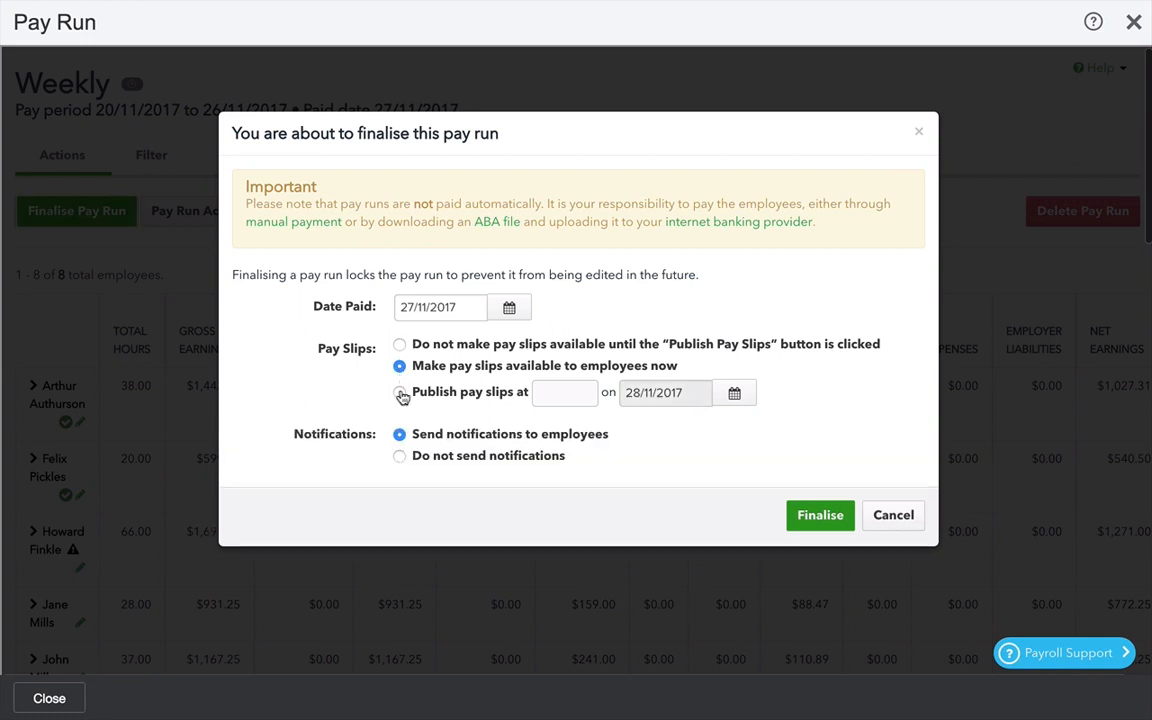
left_click(402, 394)
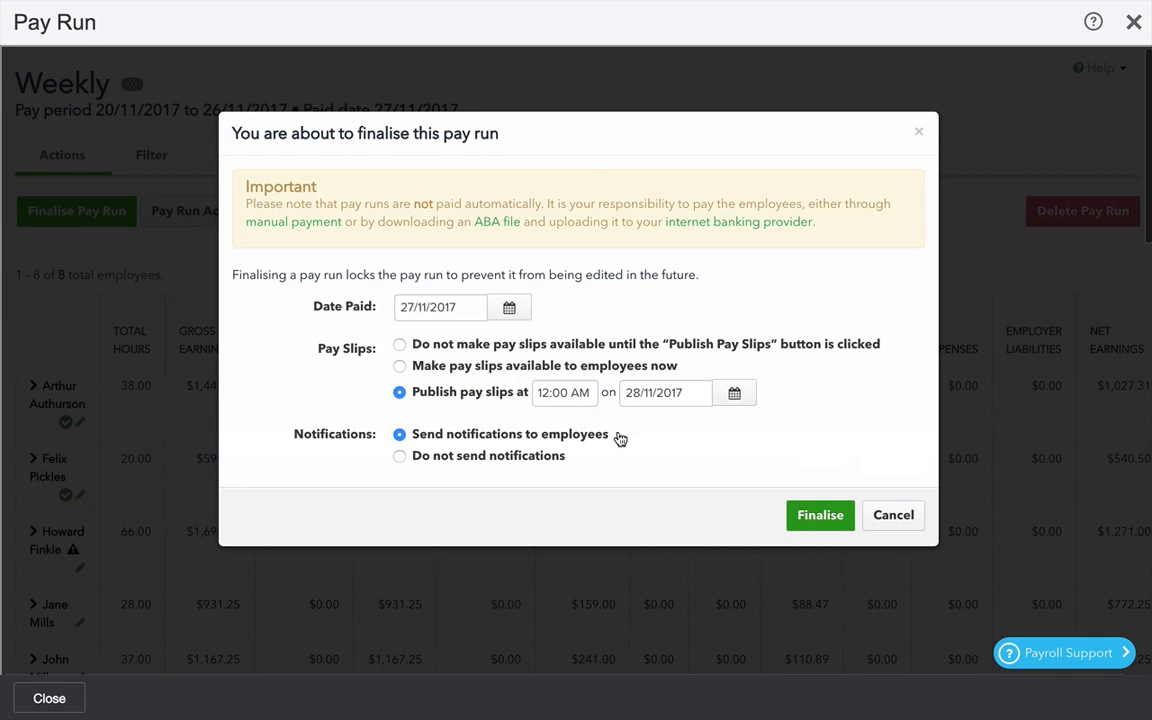
left_click(600, 365)
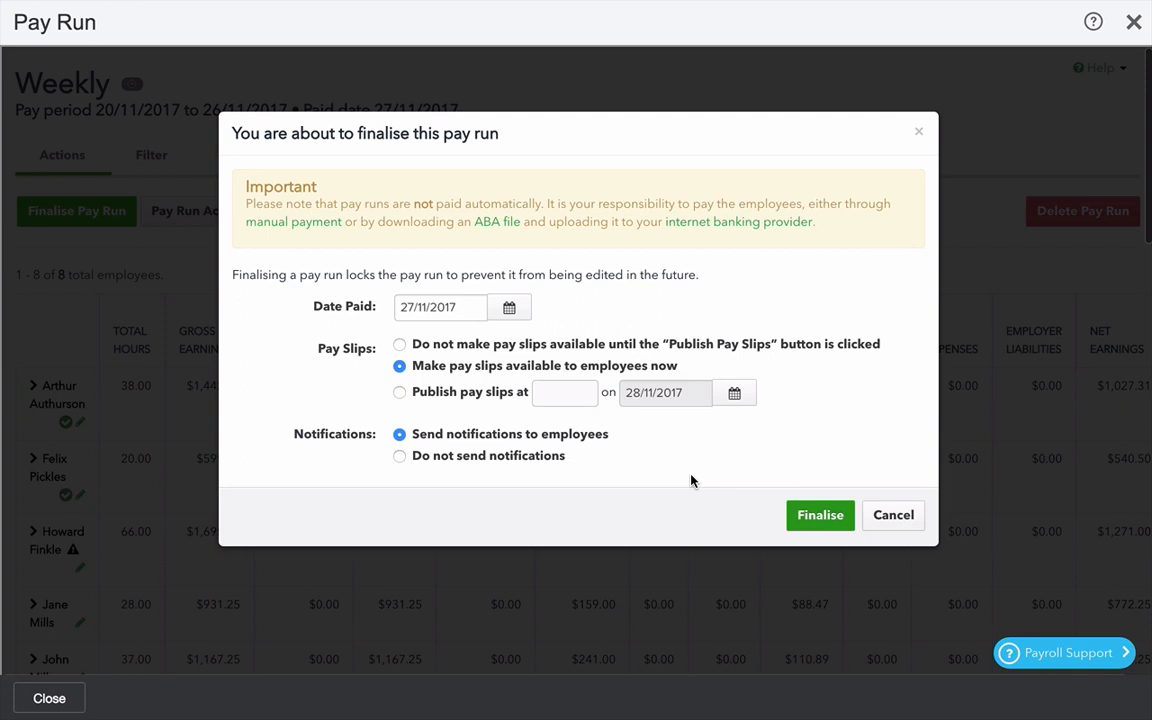
left_click(803, 520)
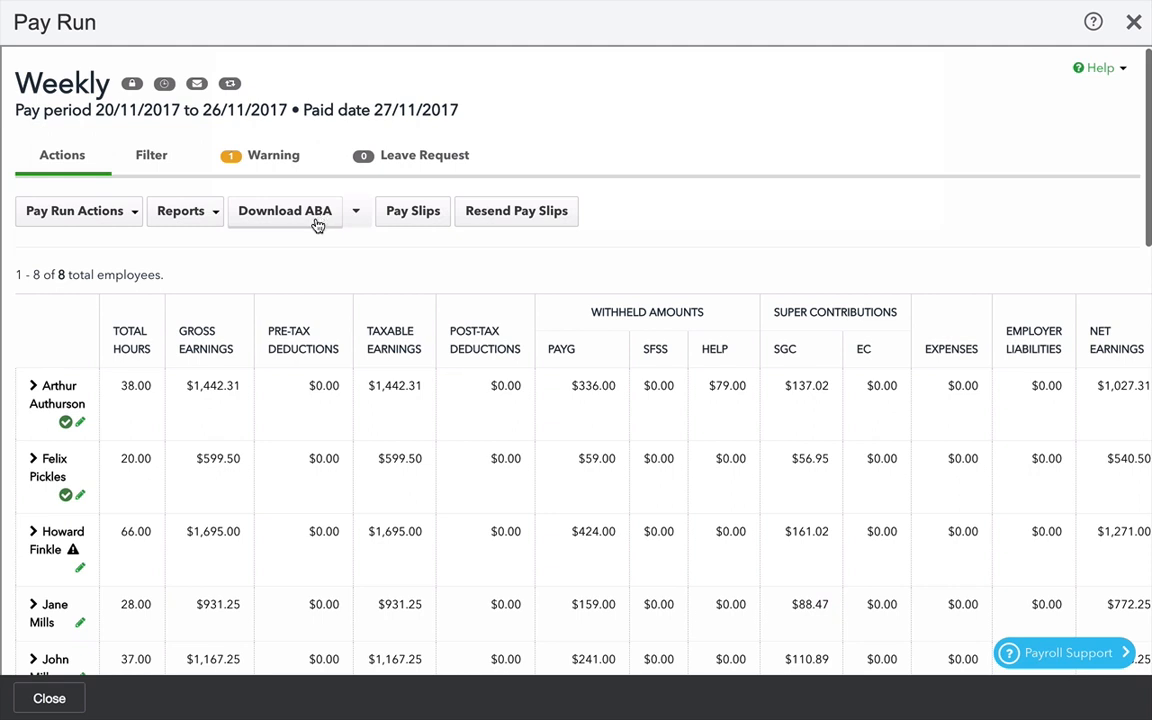
Open the audit report for the finalised pay run, then close the pay run
left_click(196, 218)
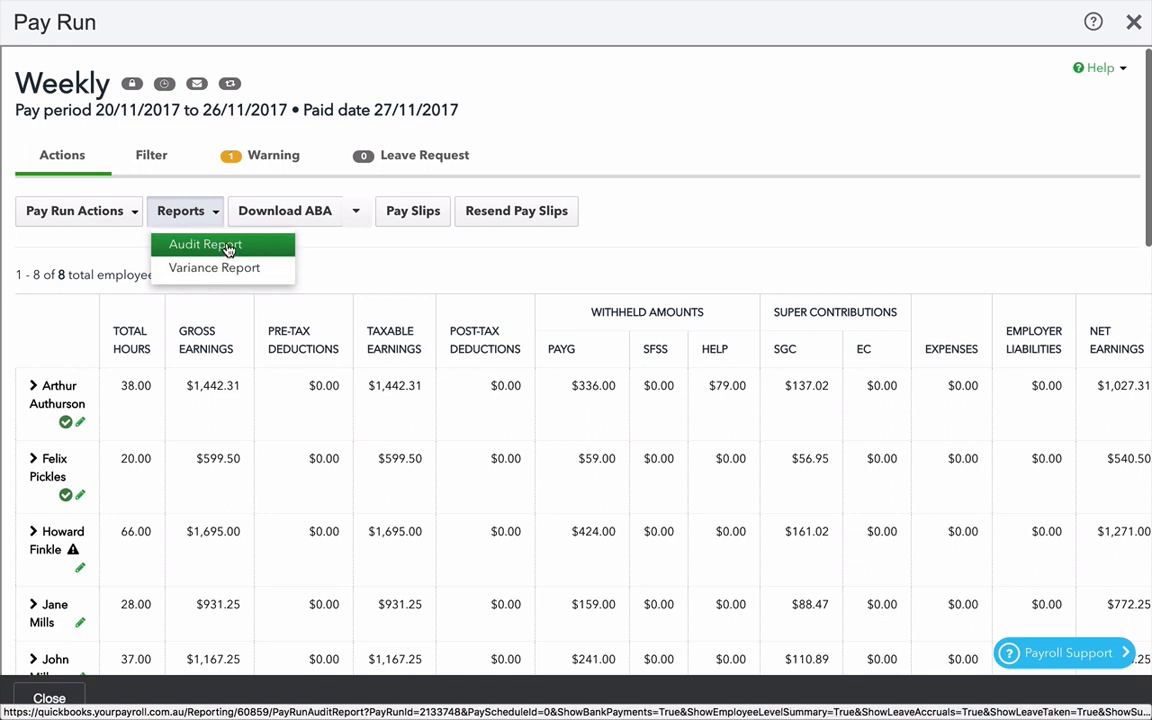
left_click(228, 248)
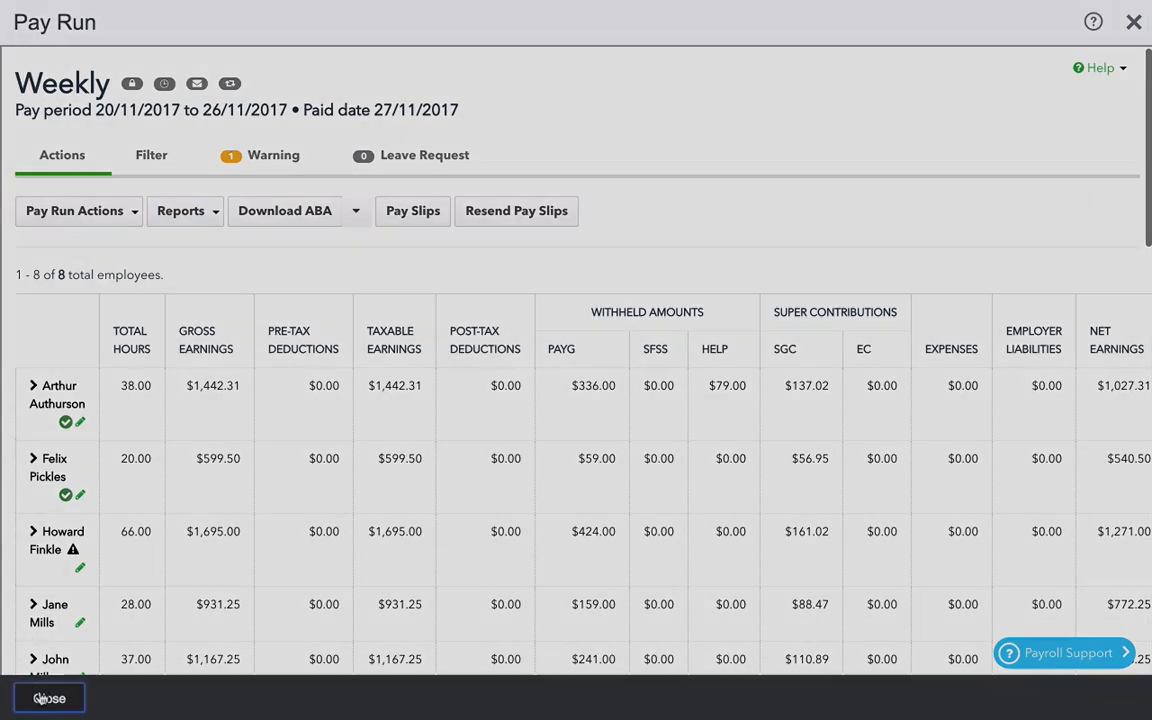
left_click(40, 698)
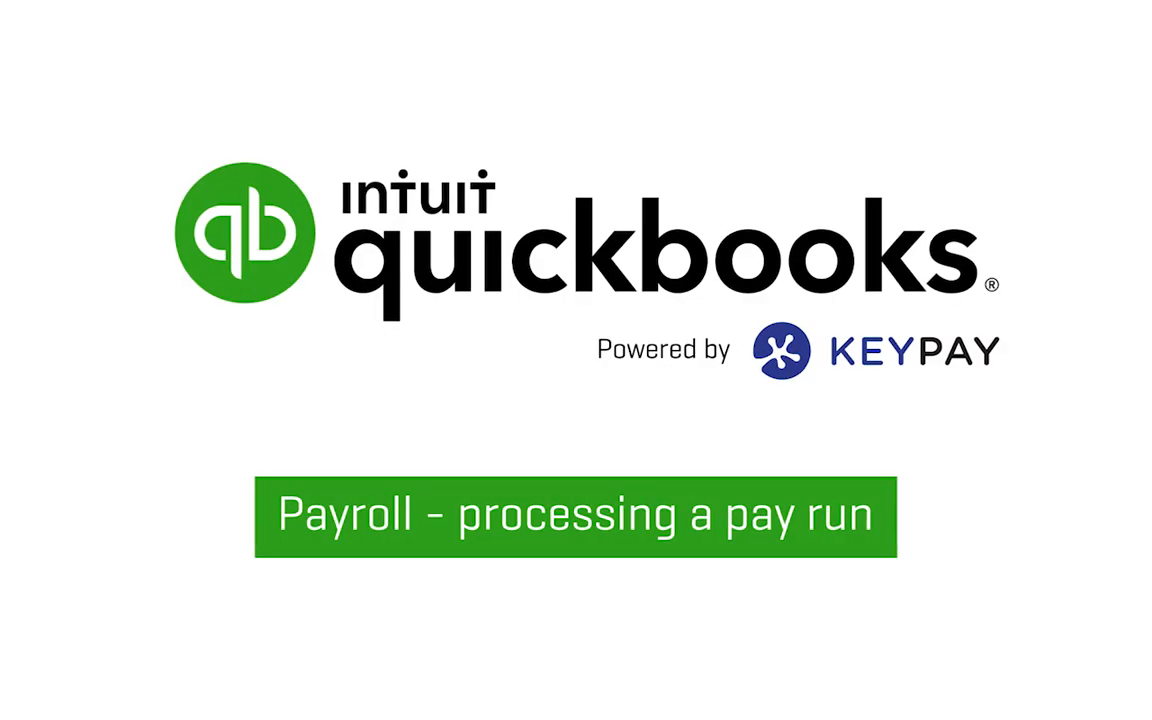